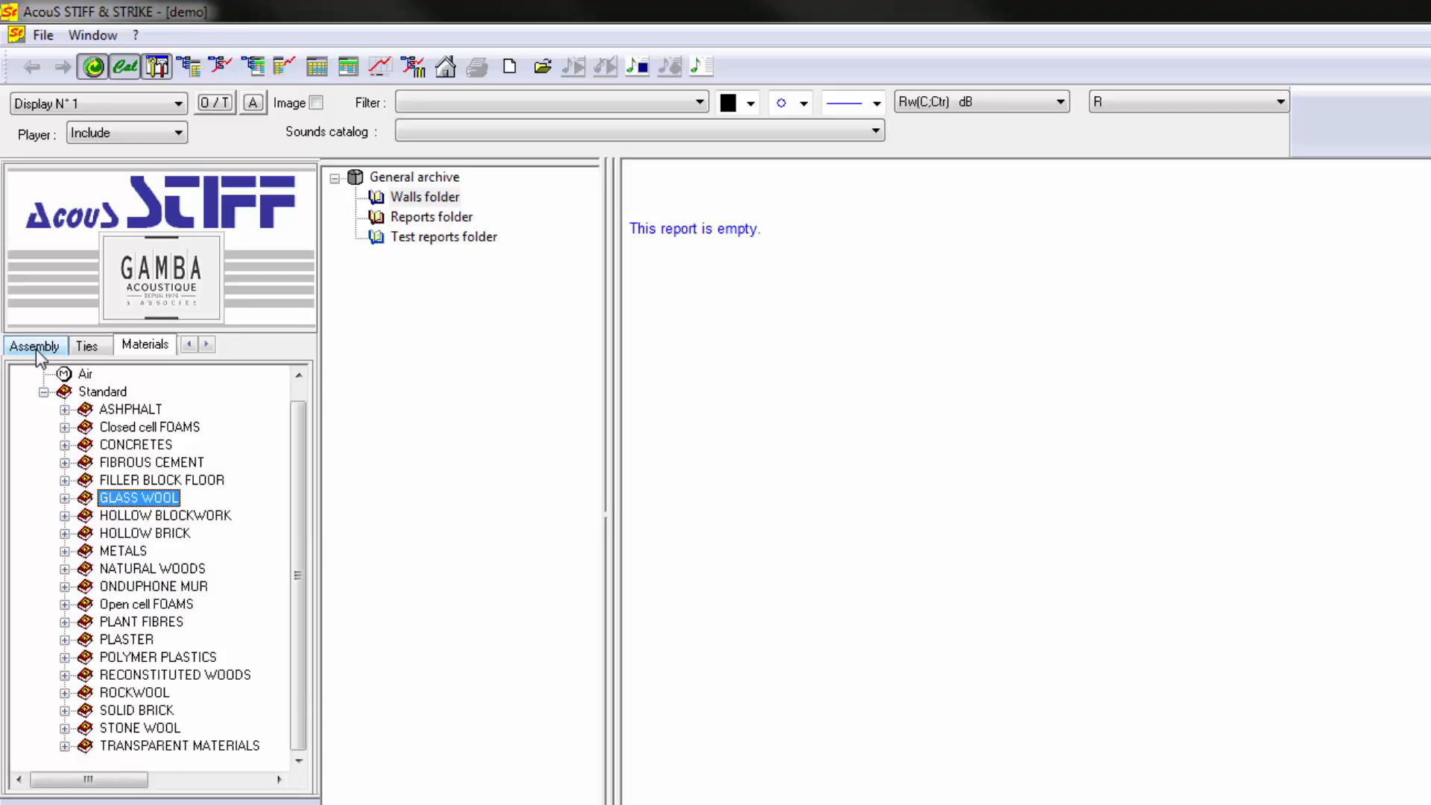
- Add a generic Multilayer wall to the Walls folder and expand it to show its layers
{"action": "left_click", "coordinate": [35, 347]}
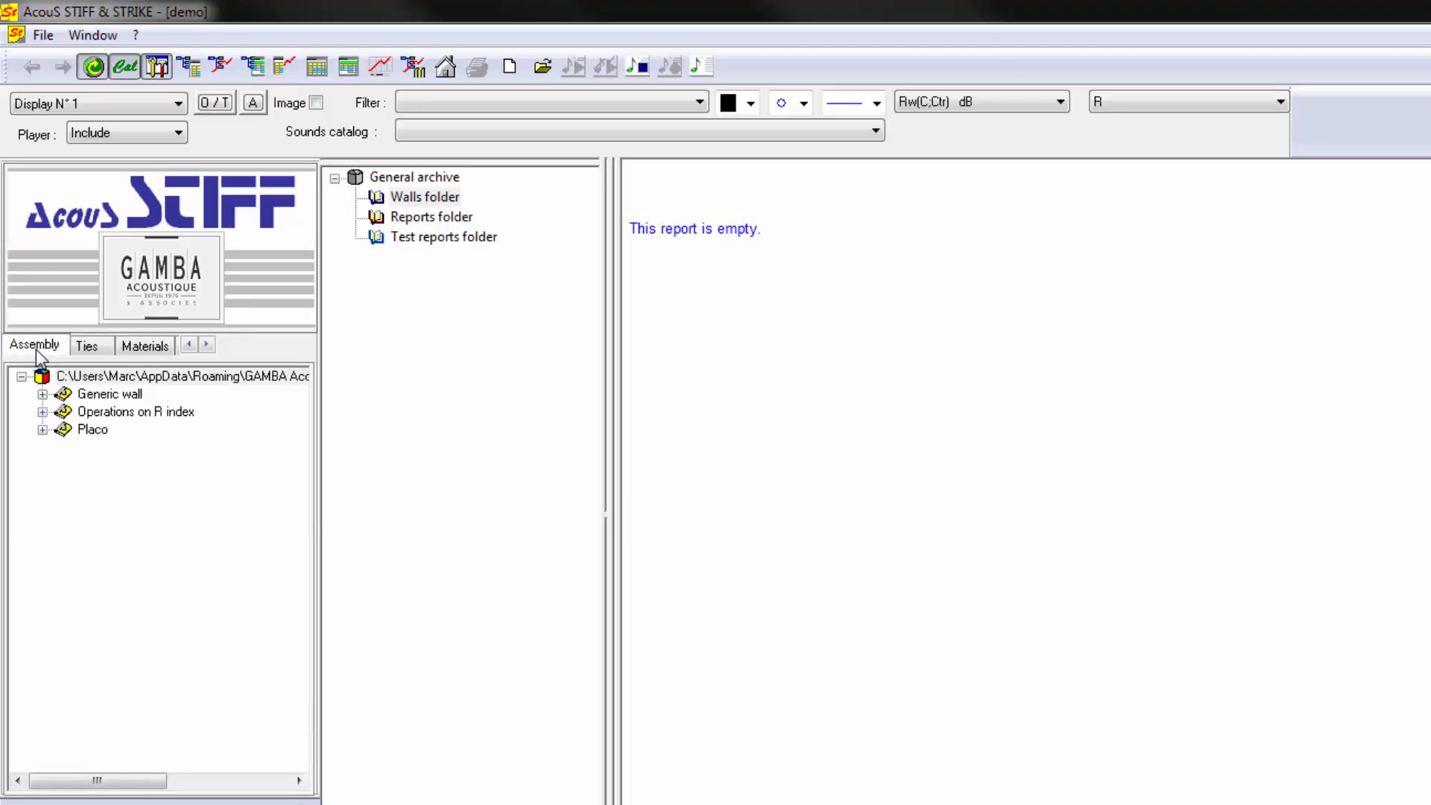
{"action": "double_click", "coordinate": [102, 393]}
{"action": "left_click", "coordinate": [111, 415]}
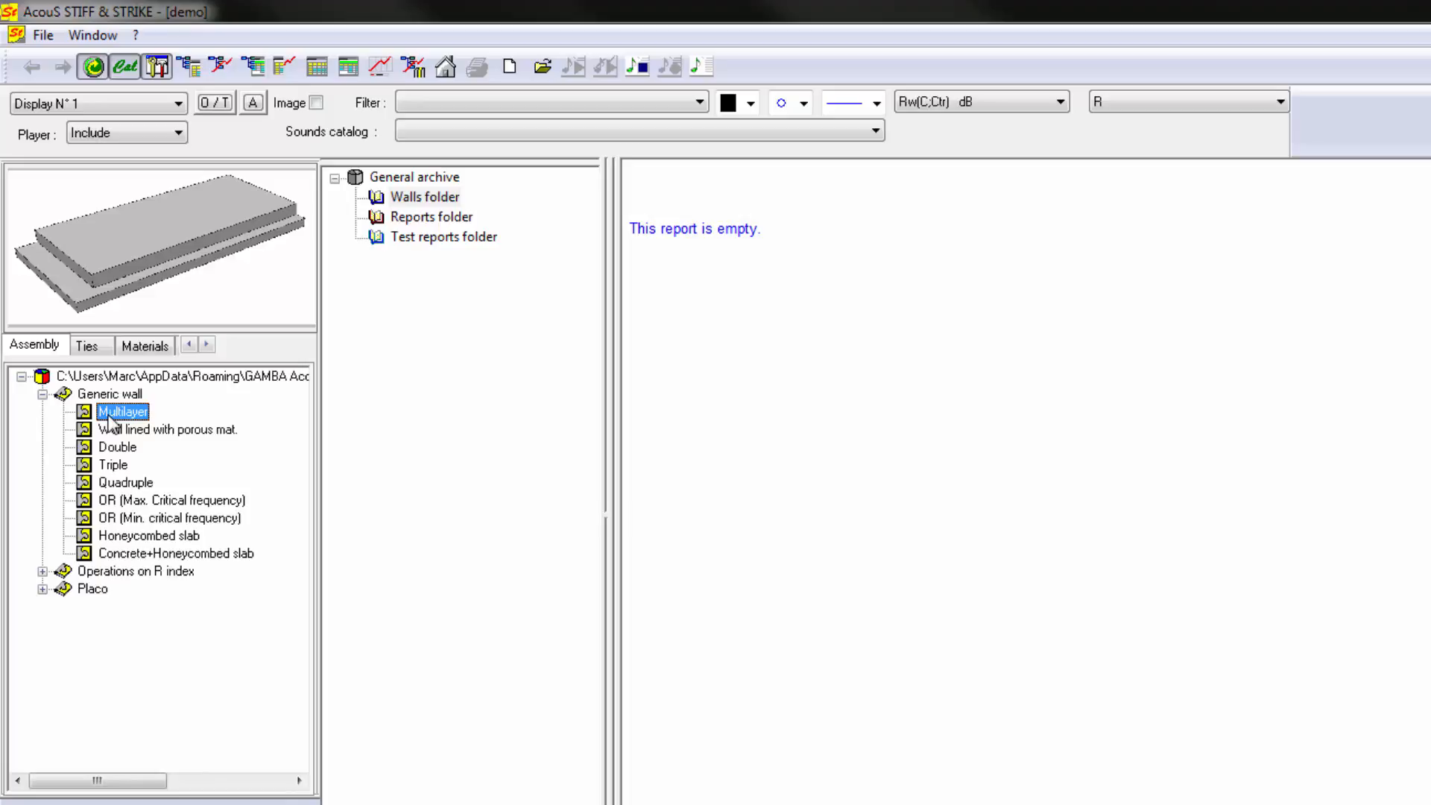
{"action": "left_click_drag", "start_coordinate": [111, 422], "coordinate": [436, 213]}
{"action": "left_click", "coordinate": [378, 217]}
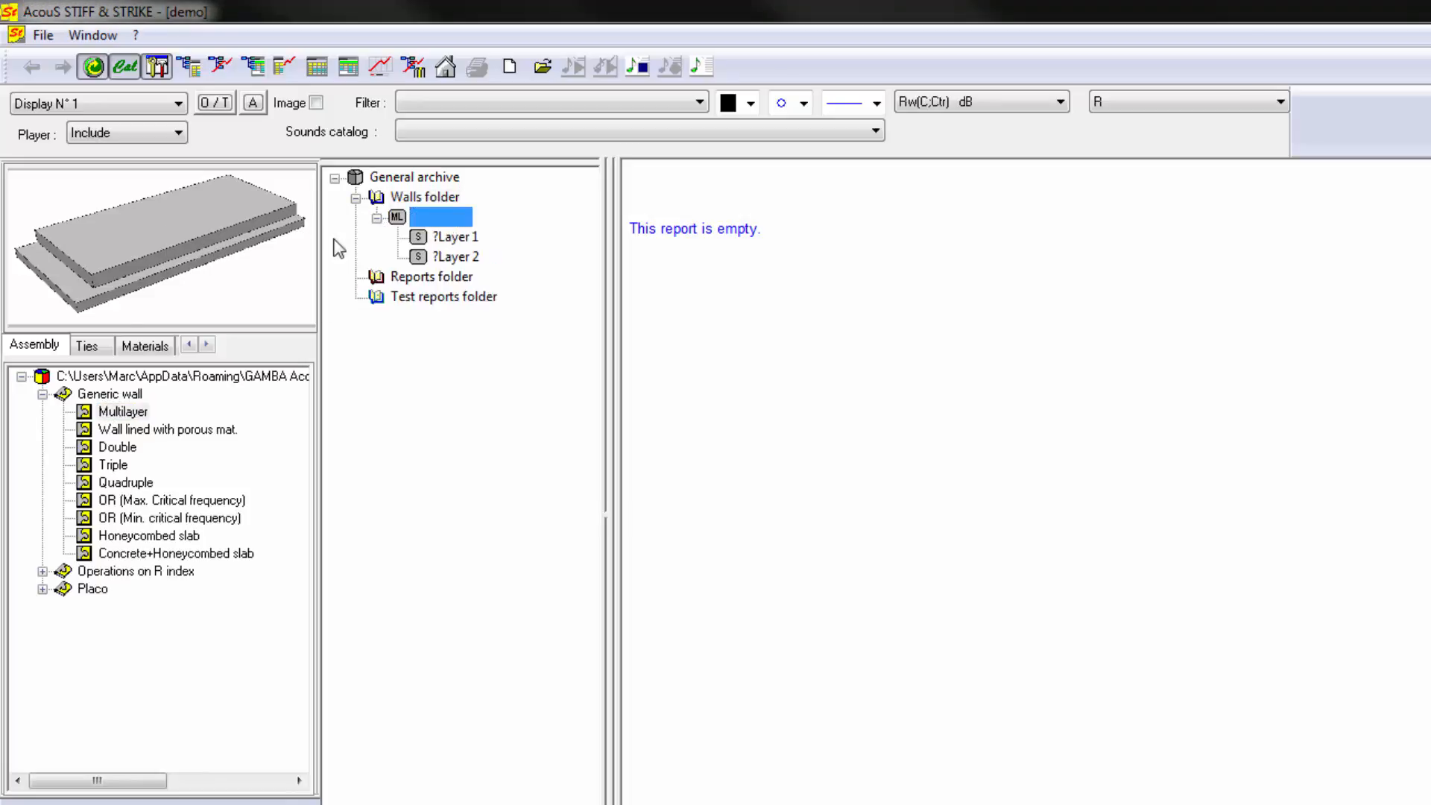
- Replace both layers of the Multilayer wall with Gypsum board 13 mm and plot the wall in the report
{"action": "left_click", "coordinate": [143, 346]}
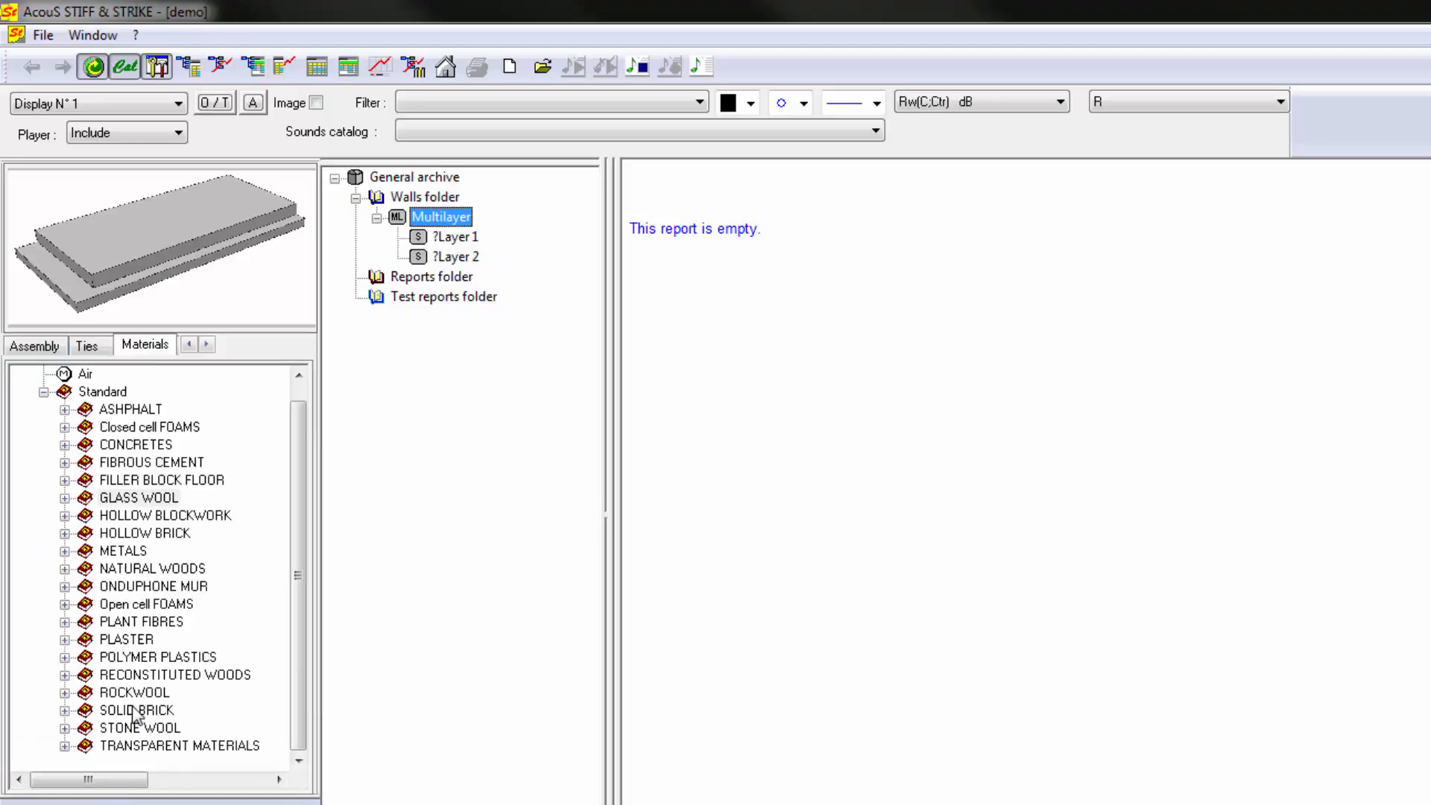
{"action": "double_click", "coordinate": [127, 638]}
{"action": "left_click_drag", "start_coordinate": [149, 569], "coordinate": [473, 242]}
{"action": "left_click", "coordinate": [923, 740]}
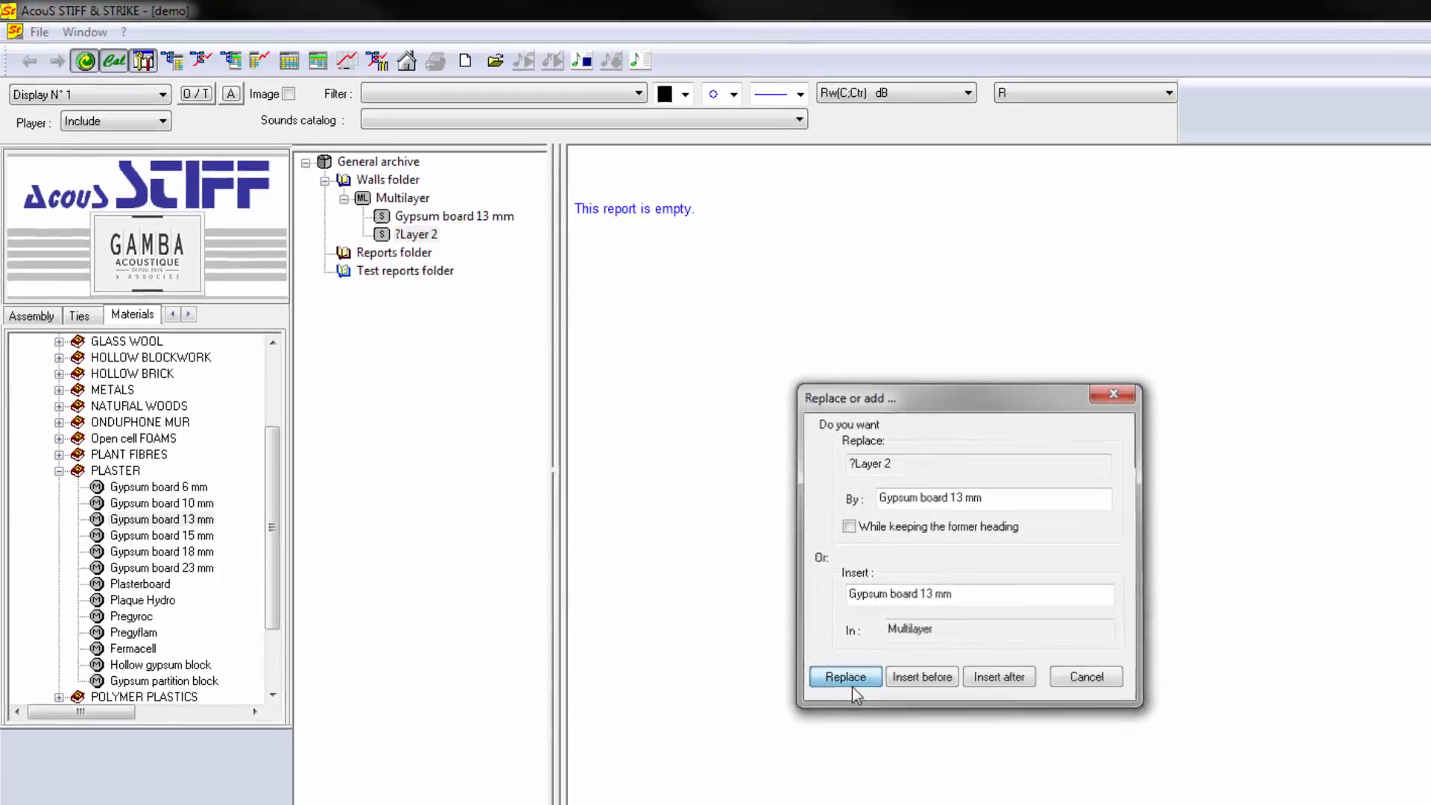
{"action": "left_click", "coordinate": [931, 737]}
{"action": "left_click", "coordinate": [275, 147]}
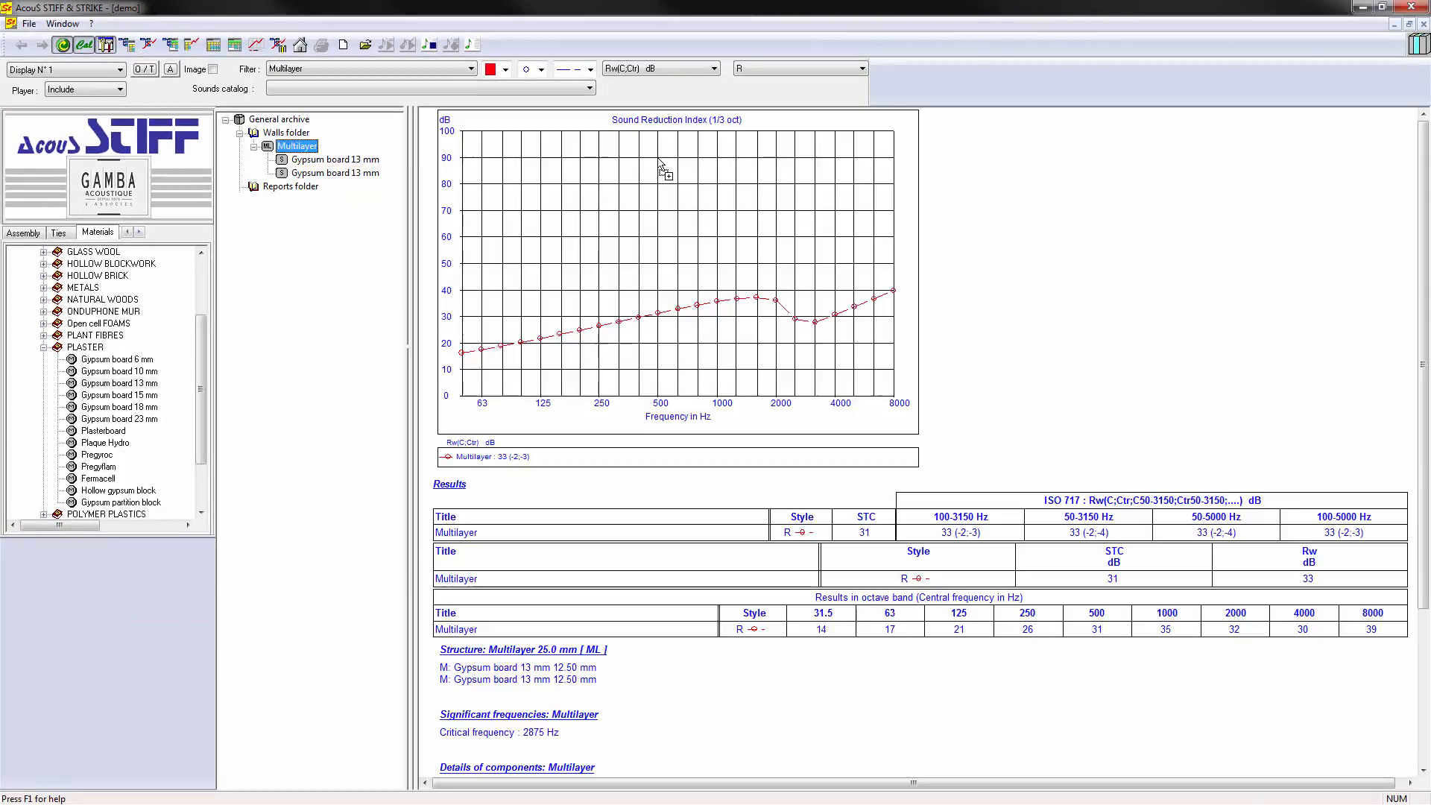
{"action": "double_click", "coordinate": [84, 348]}
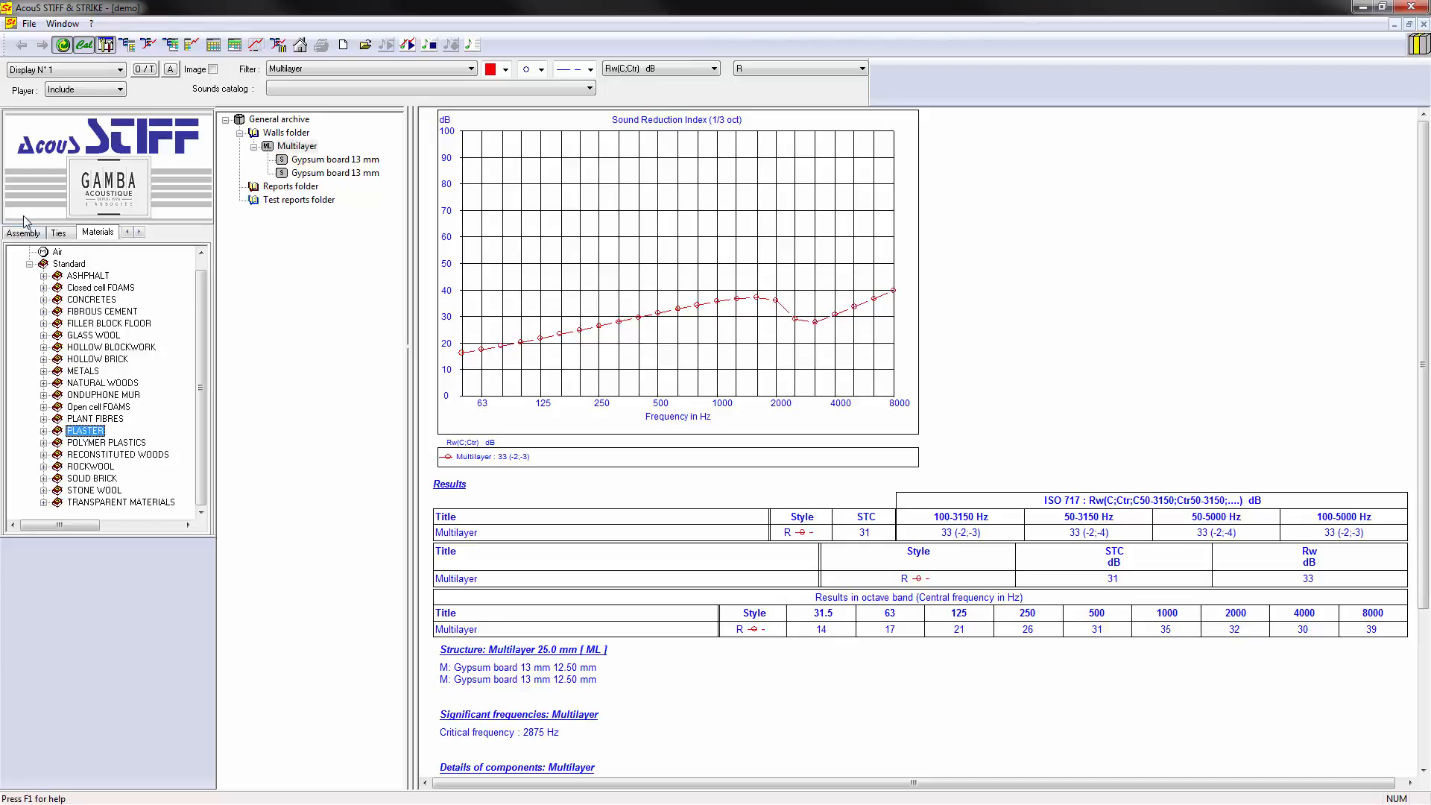
- Add a generic Wall lined with porous mat. to the Walls folder and expand its components
{"action": "left_click", "coordinate": [23, 233]}
{"action": "left_click", "coordinate": [102, 292]}
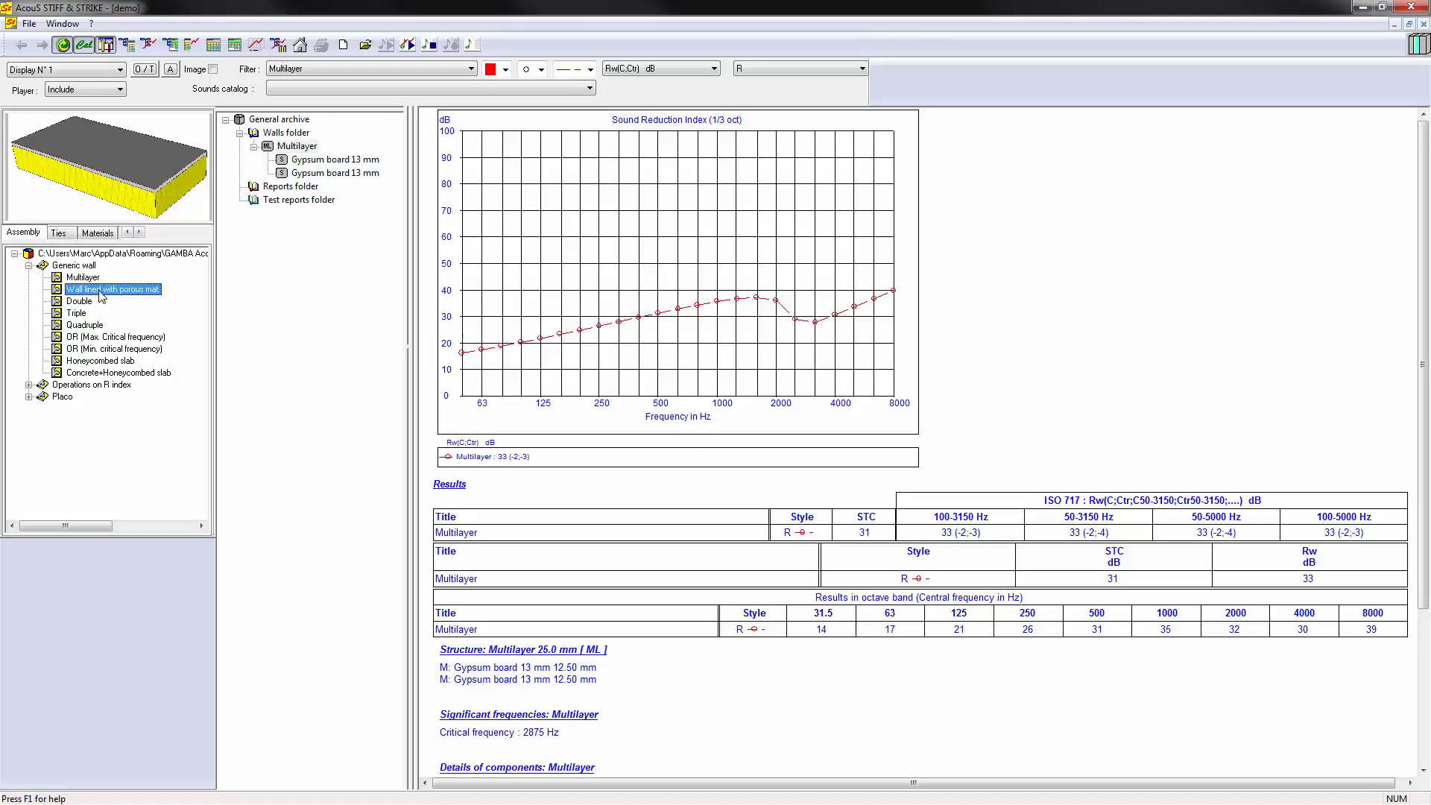
{"action": "left_click_drag", "start_coordinate": [102, 296], "coordinate": [287, 148]}
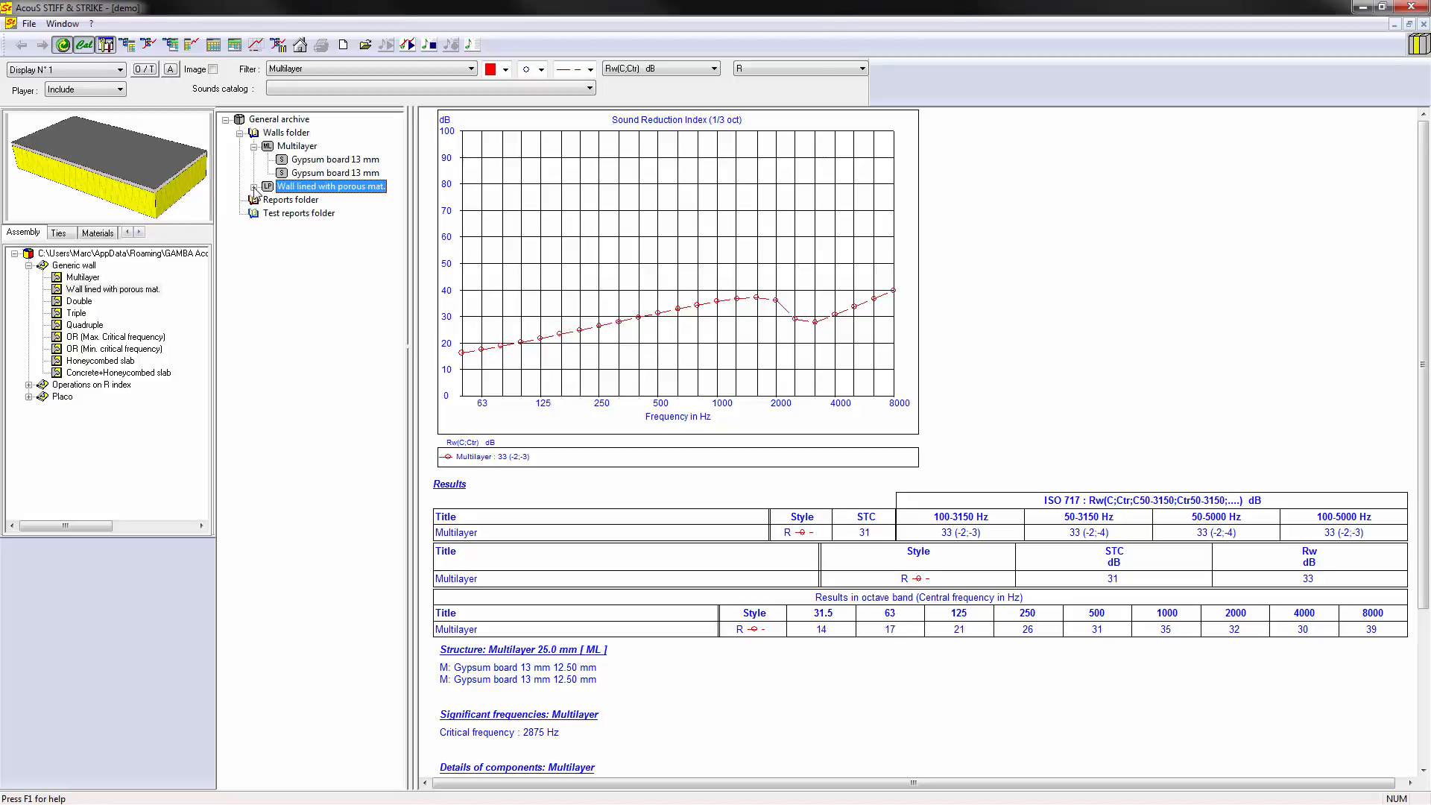
{"action": "left_click", "coordinate": [254, 188]}
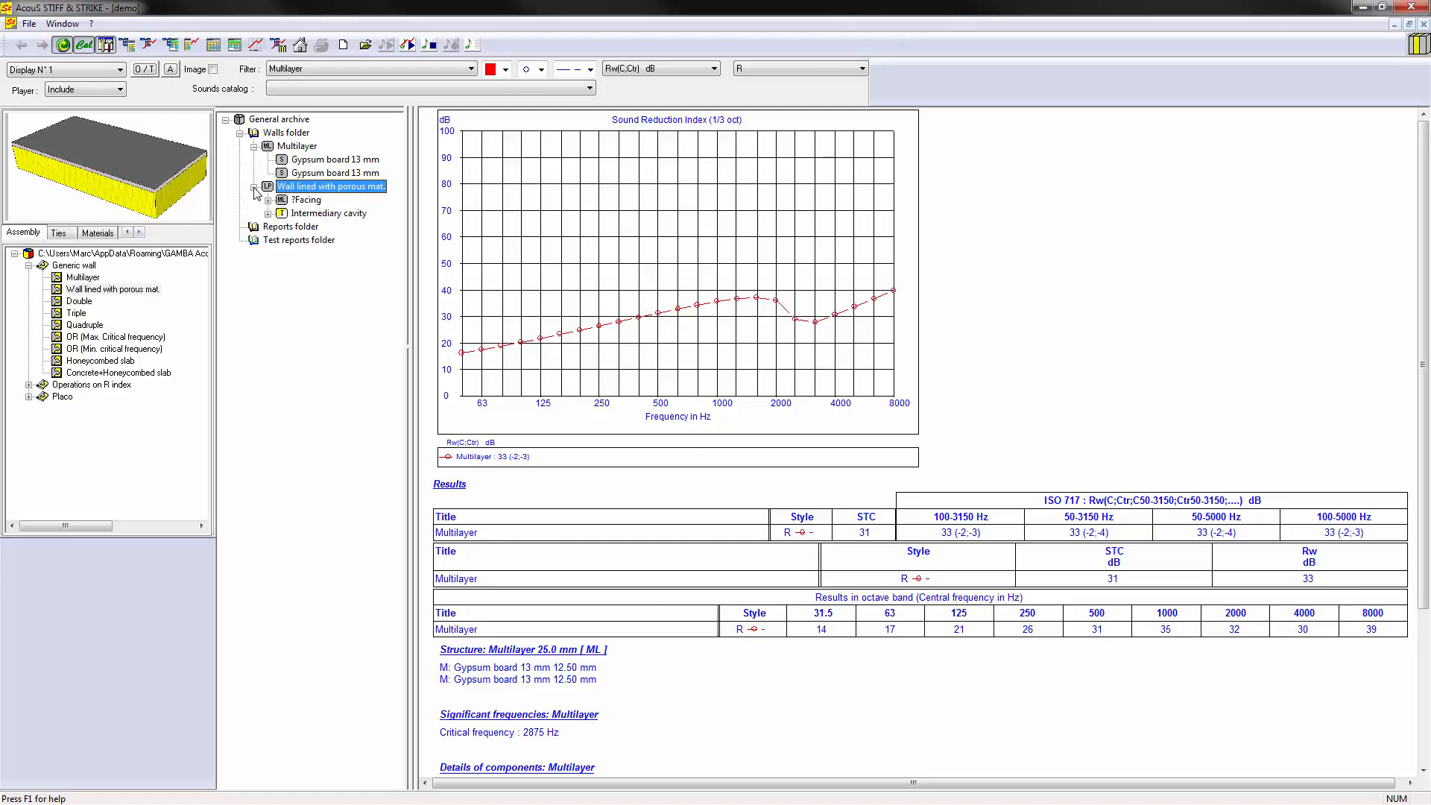
- Replace the facing of the wall lined with porous material with Reinforced concrete 200
{"action": "left_click", "coordinate": [95, 232]}
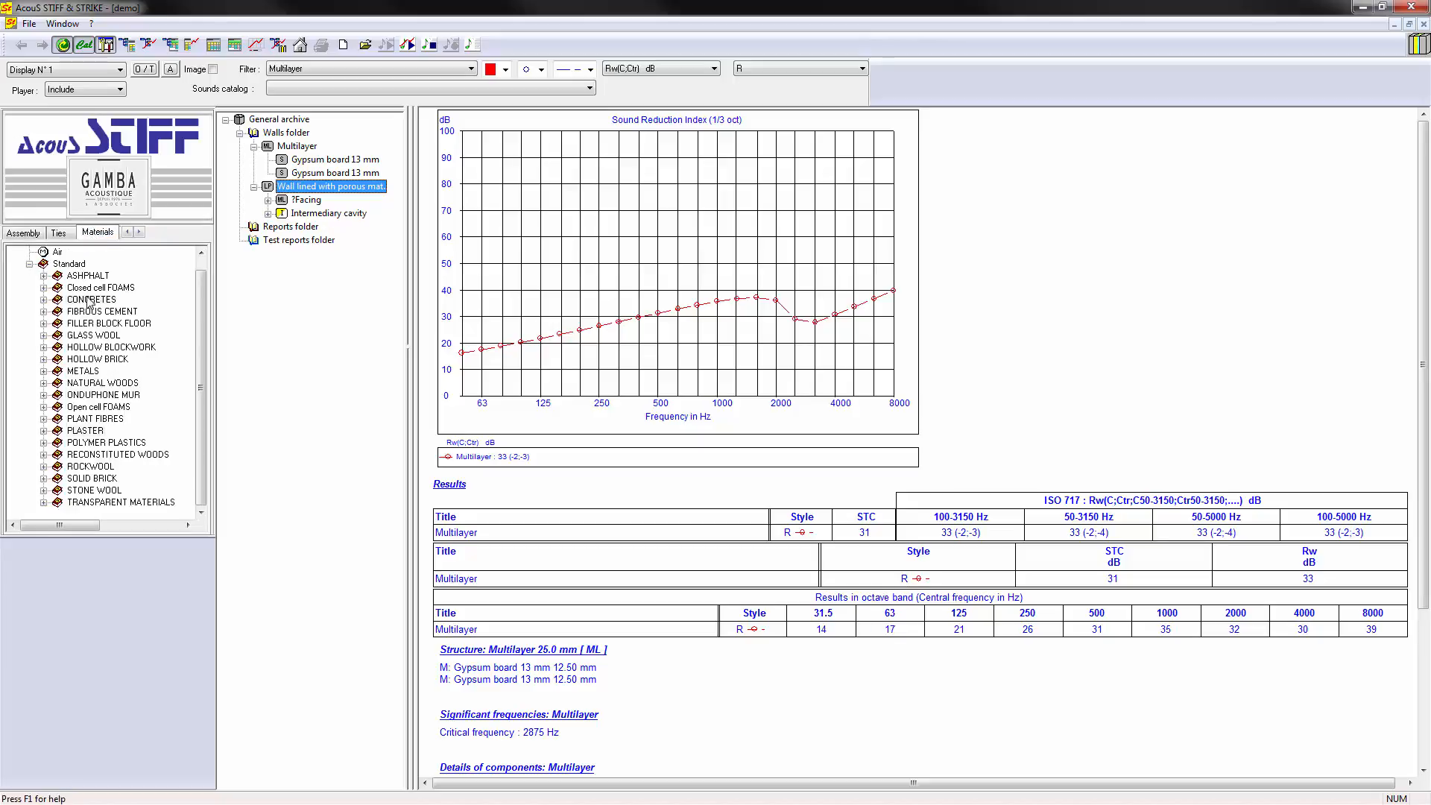
{"action": "double_click", "coordinate": [89, 300]}
{"action": "left_click_drag", "start_coordinate": [125, 443], "coordinate": [313, 201]}
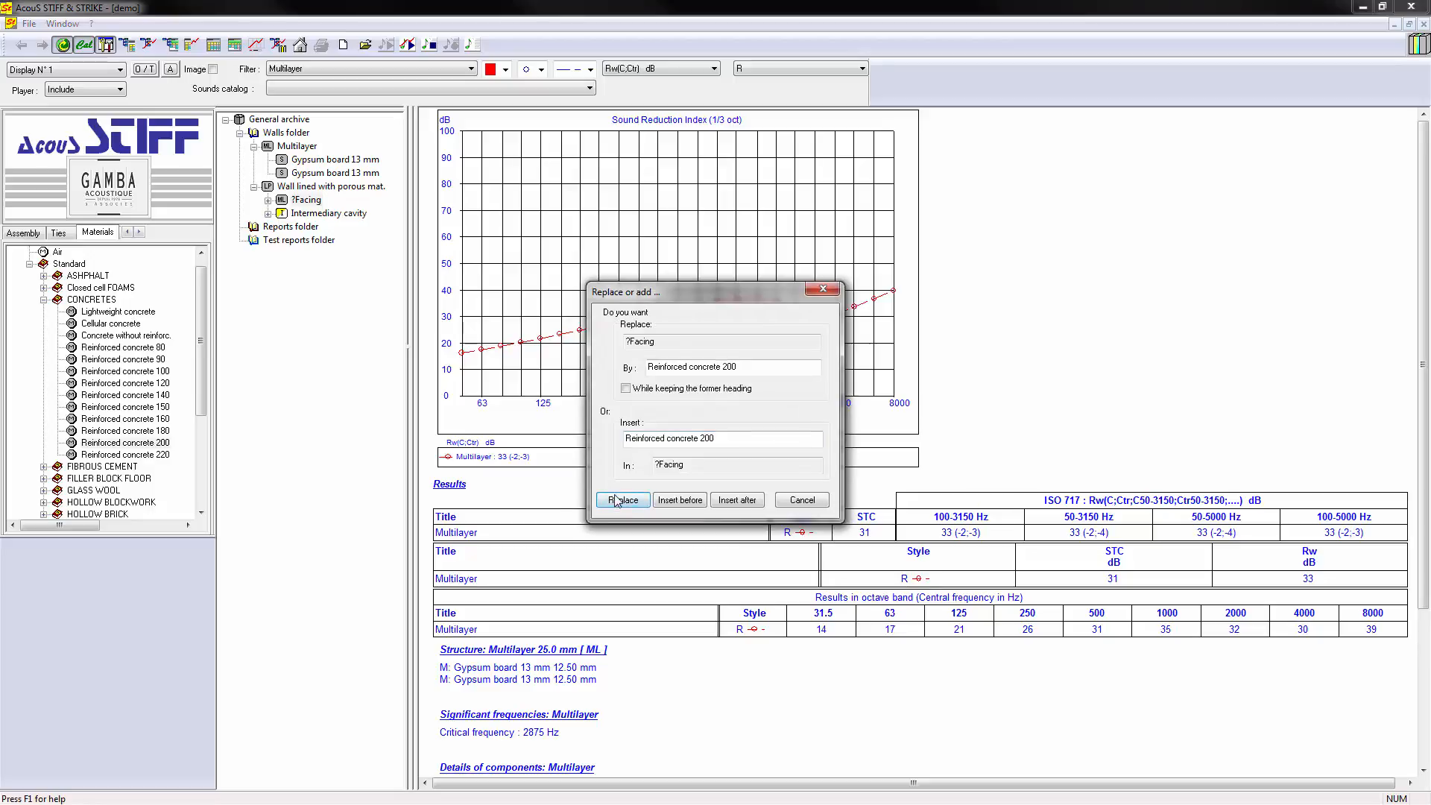
{"action": "left_click", "coordinate": [621, 500]}
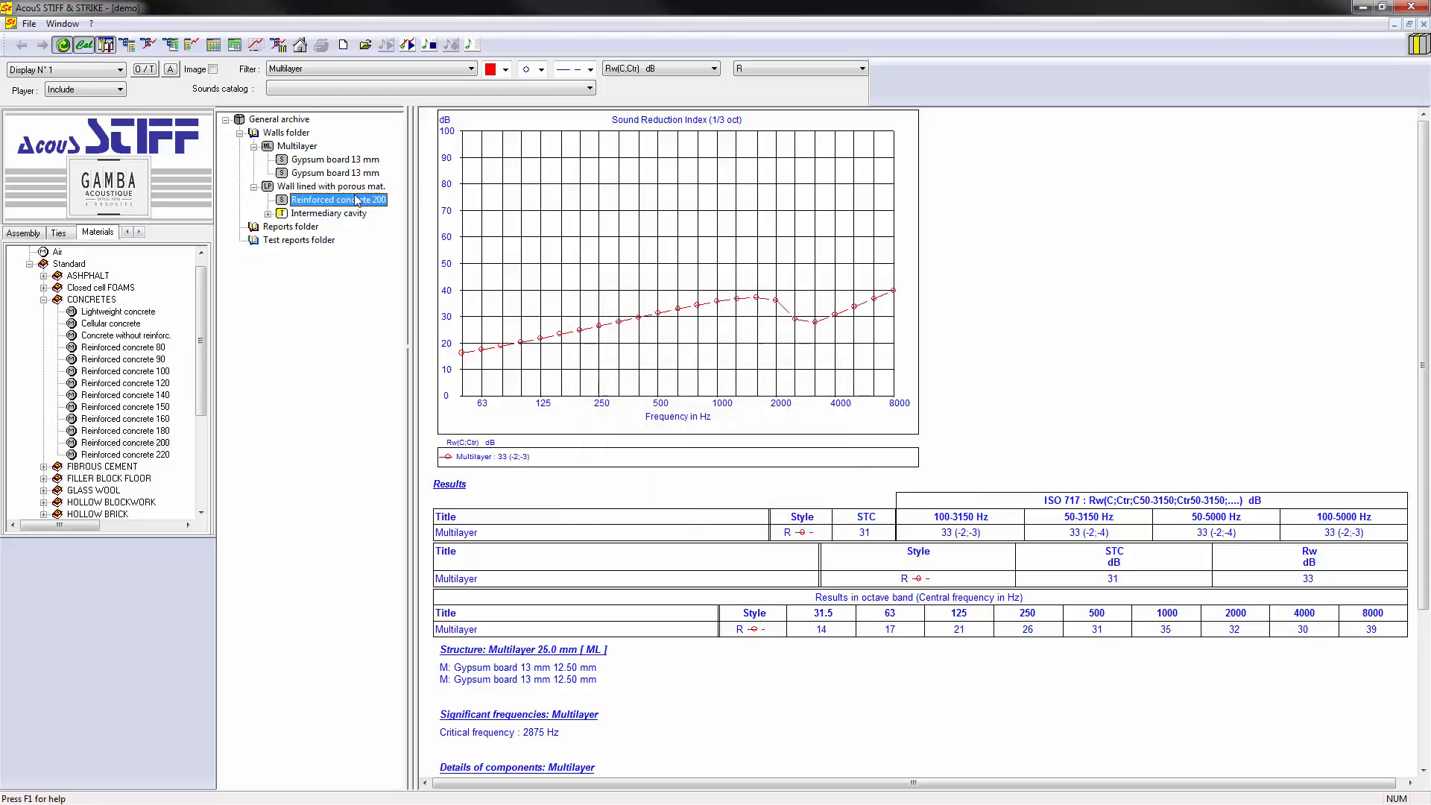
- Replace the porous layer in the lined wall's cavity with Glass wool, high density, and plot the wall in the report
{"action": "double_click", "coordinate": [104, 301]}
{"action": "double_click", "coordinate": [99, 336]}
{"action": "left_click_drag", "start_coordinate": [119, 388], "coordinate": [327, 229]}
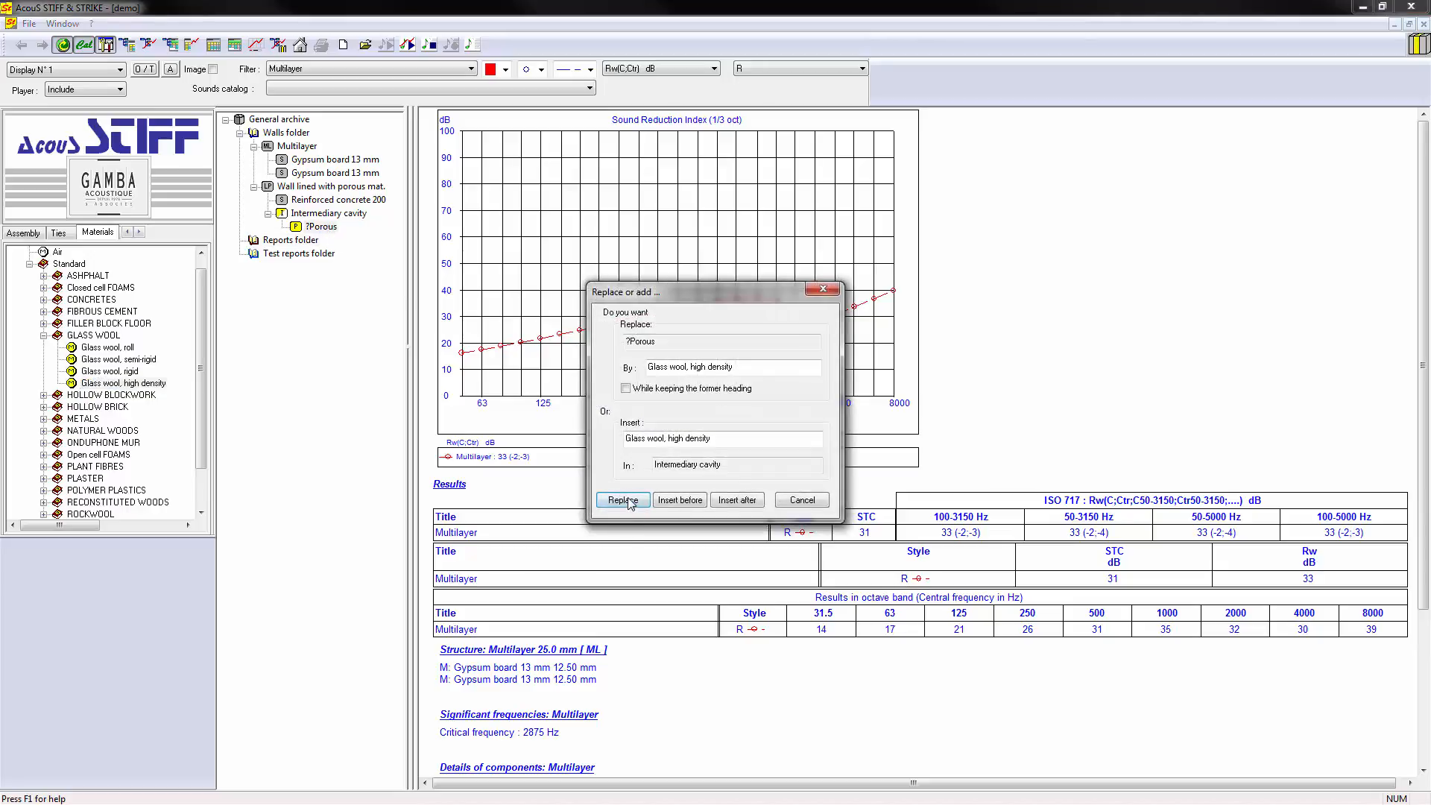
{"action": "left_click", "coordinate": [623, 500]}
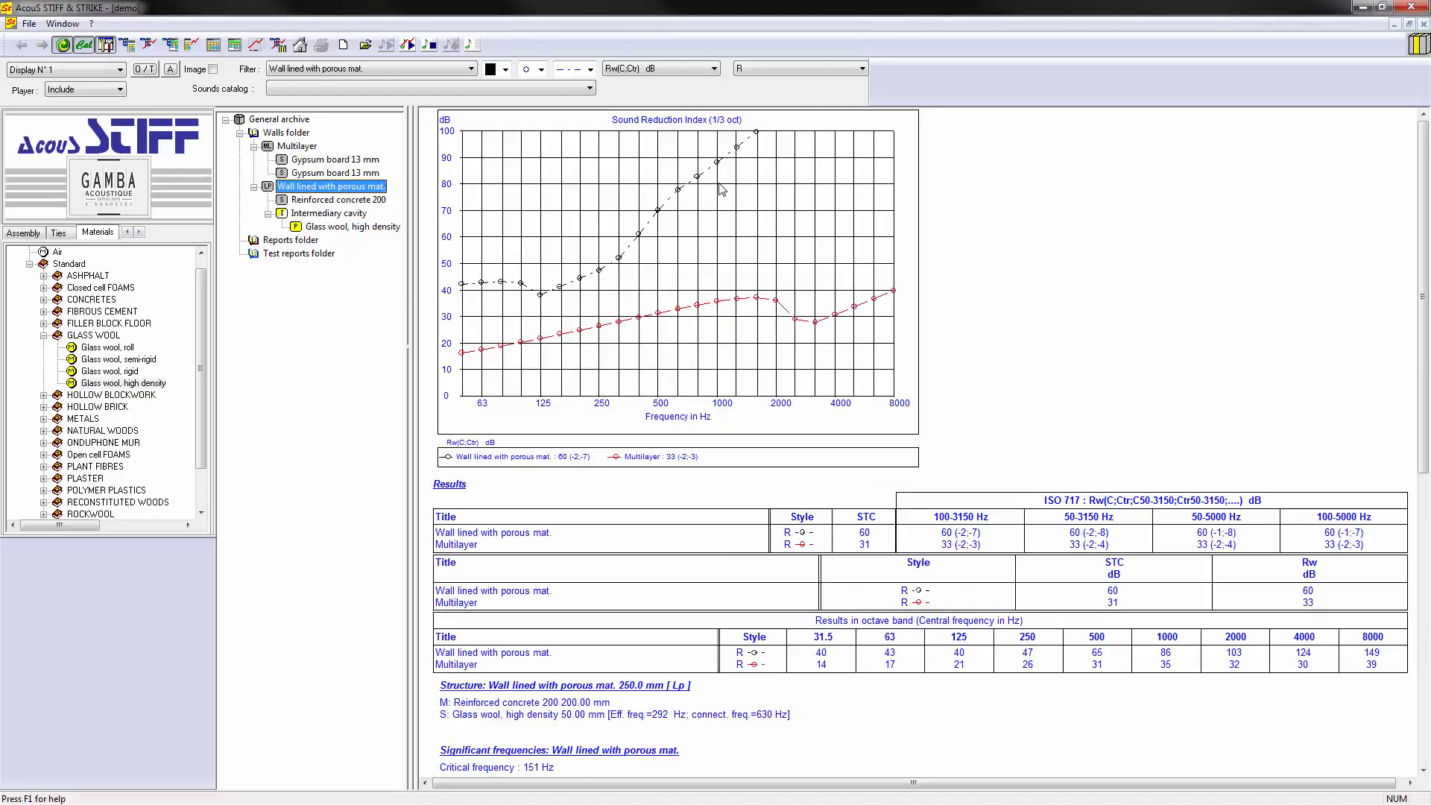
{"action": "left_click", "coordinate": [44, 335]}
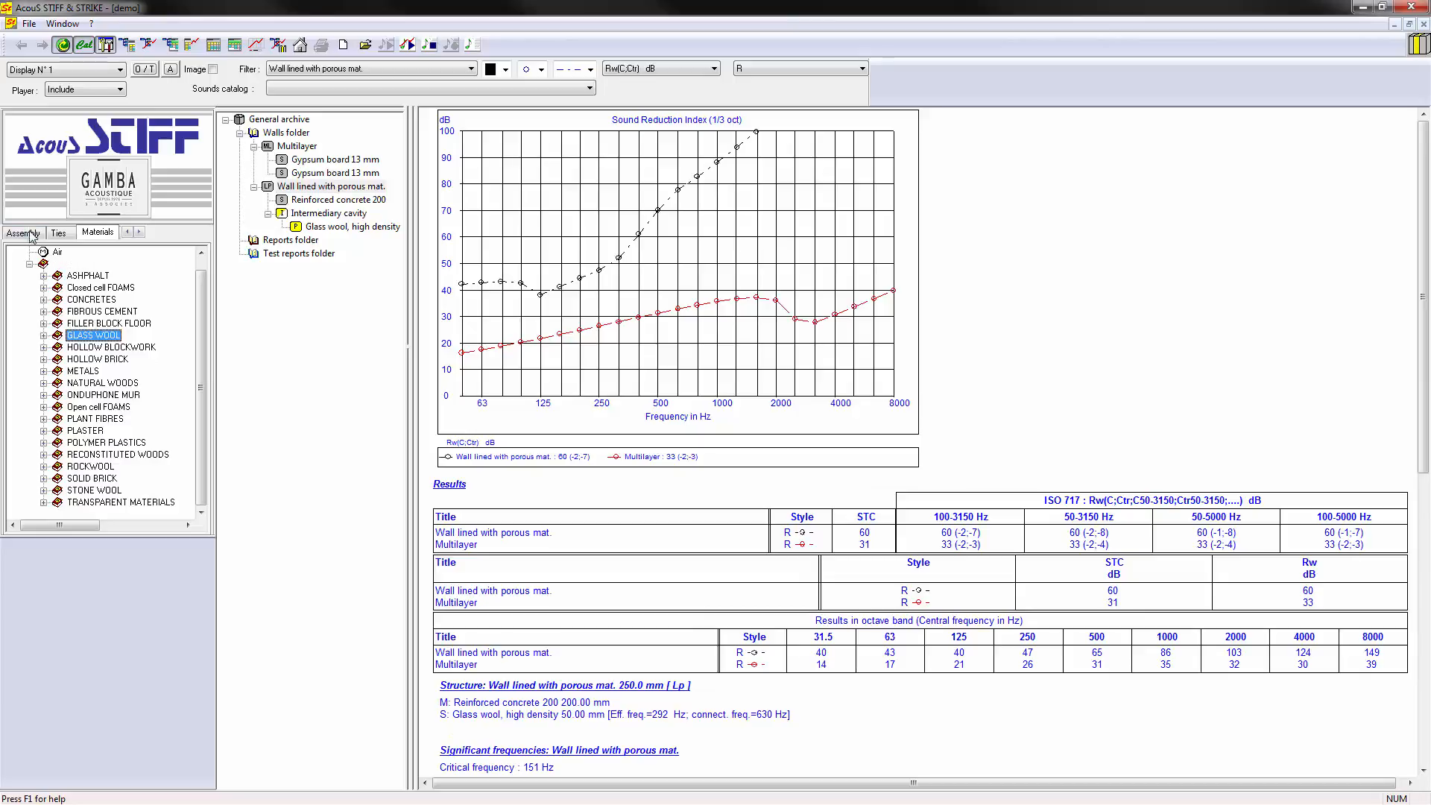
- Add a generic Double wall to the Walls folder and expand its components
{"action": "left_click", "coordinate": [32, 234]}
{"action": "left_click", "coordinate": [79, 303]}
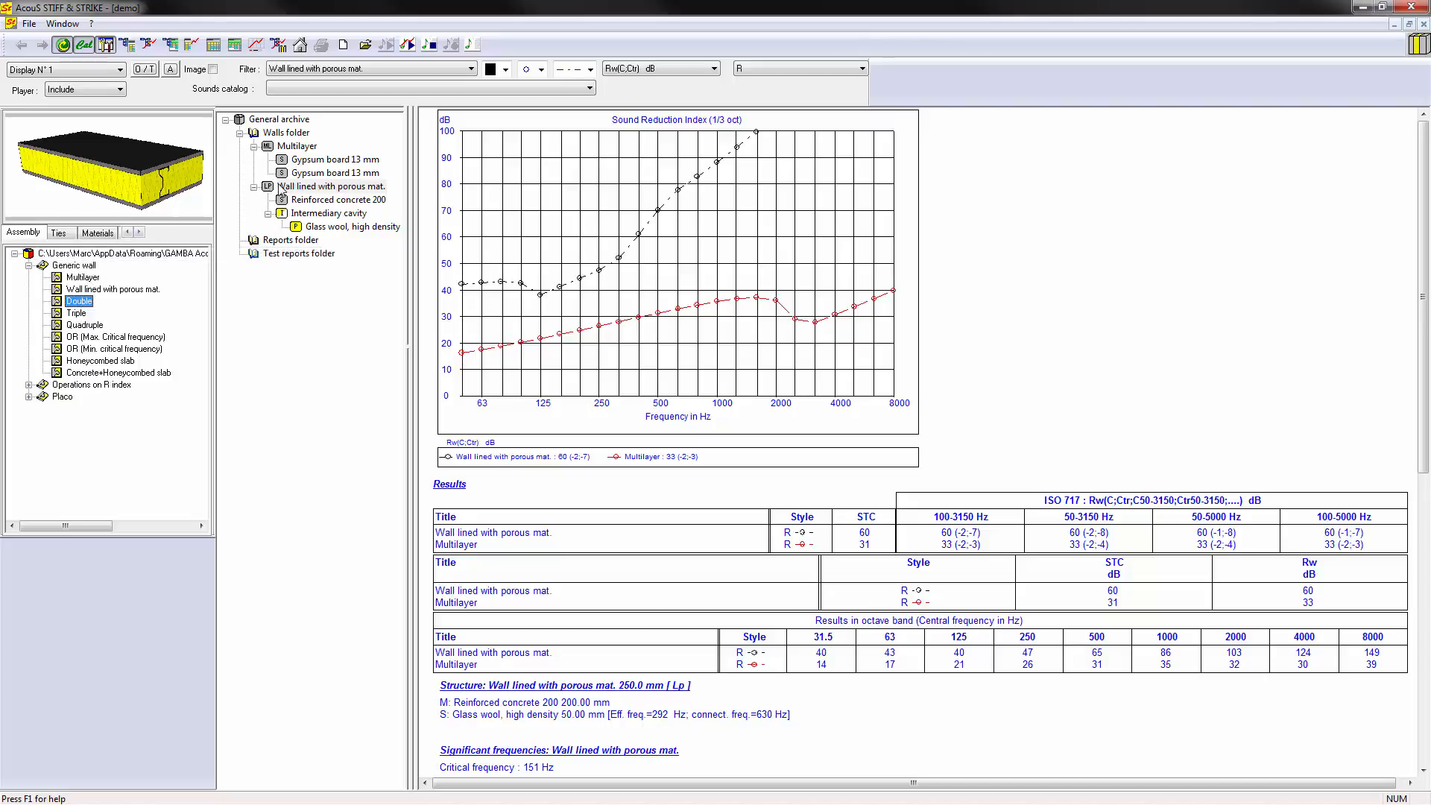
{"action": "left_click_drag", "start_coordinate": [80, 302], "coordinate": [314, 128]}
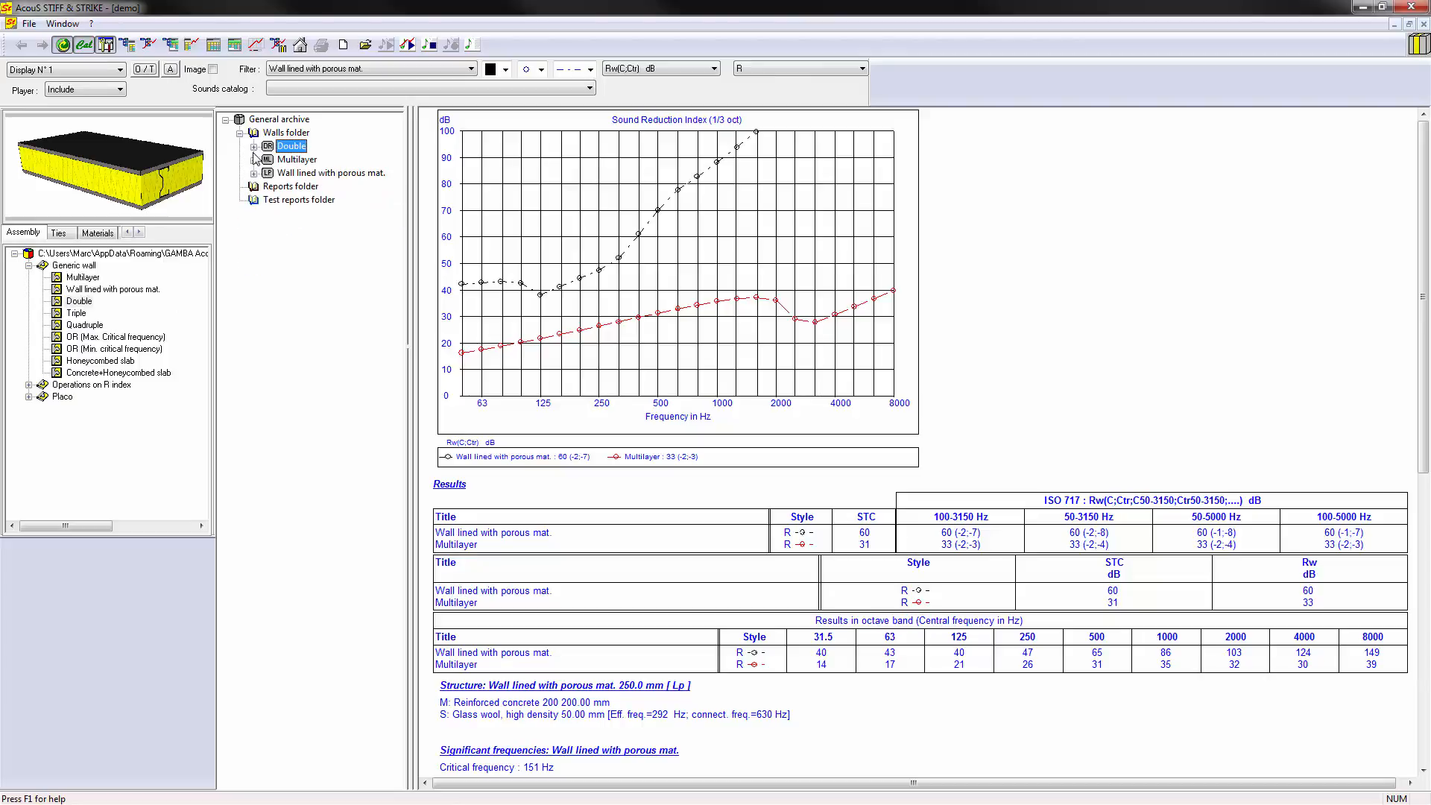
{"action": "left_click", "coordinate": [267, 160]}
- Add a generic Linear tie to the DR Ties of the Double wall
{"action": "left_click", "coordinate": [60, 233]}
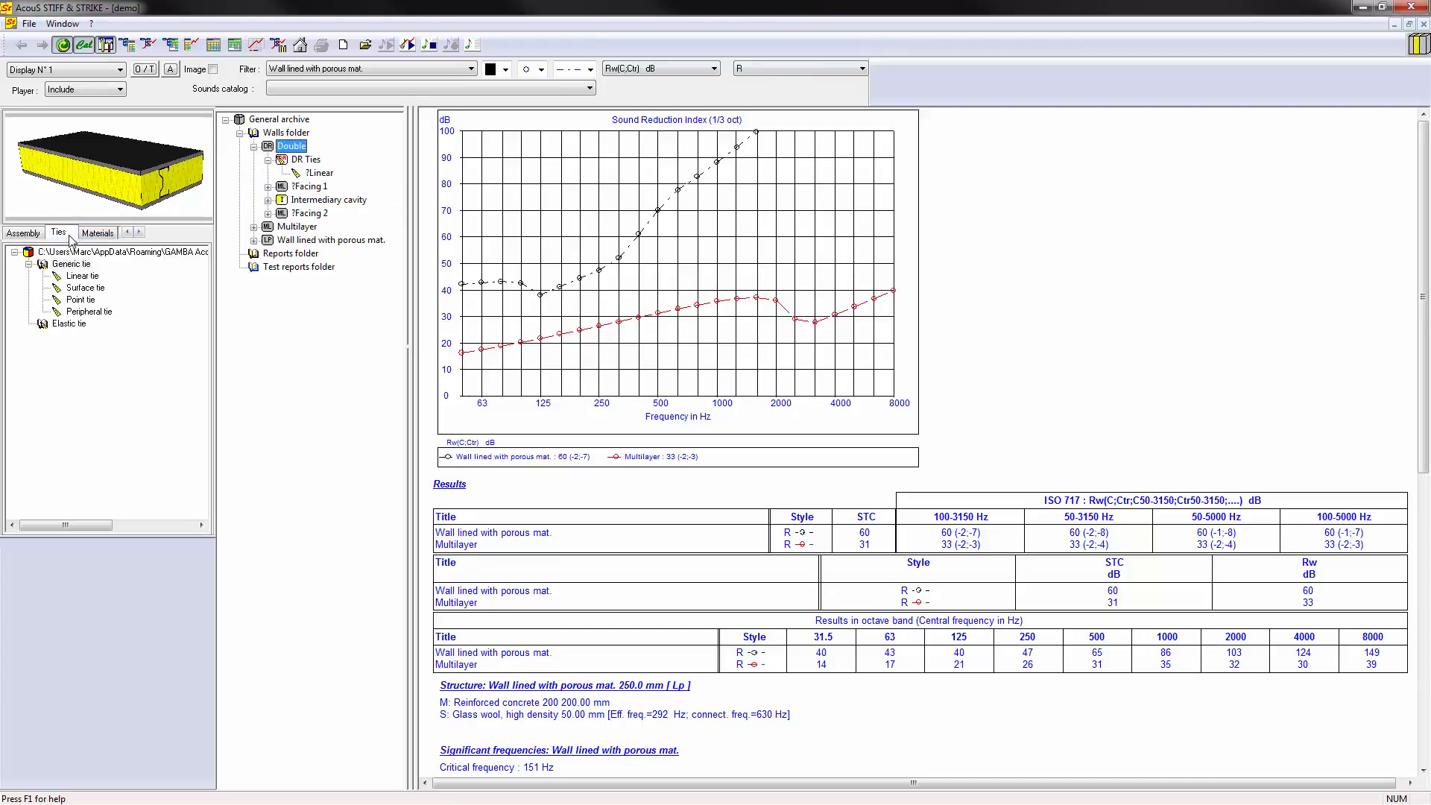
{"action": "left_click", "coordinate": [97, 313]}
{"action": "left_click_drag", "start_coordinate": [82, 277], "coordinate": [322, 170]}
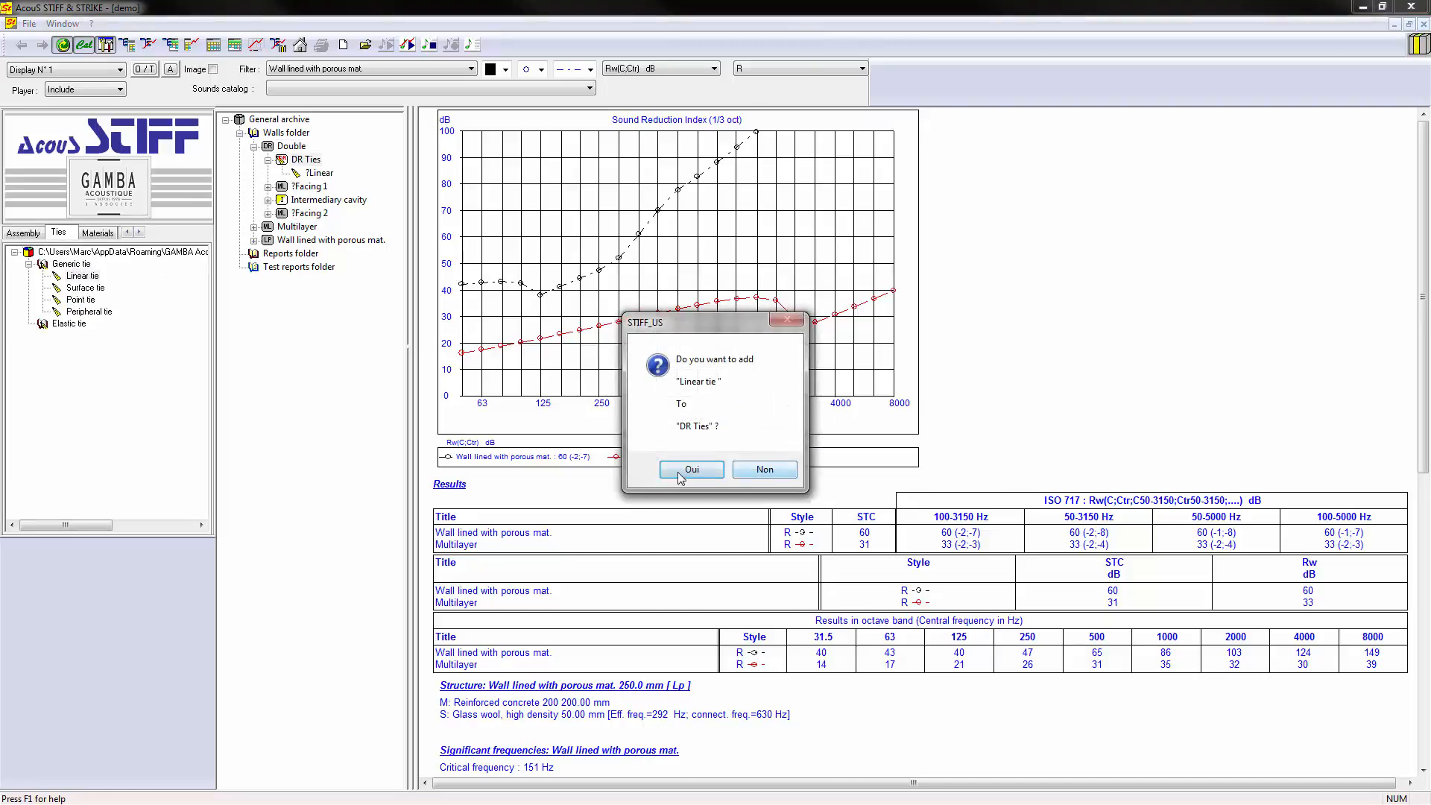
{"action": "left_click", "coordinate": [689, 474]}
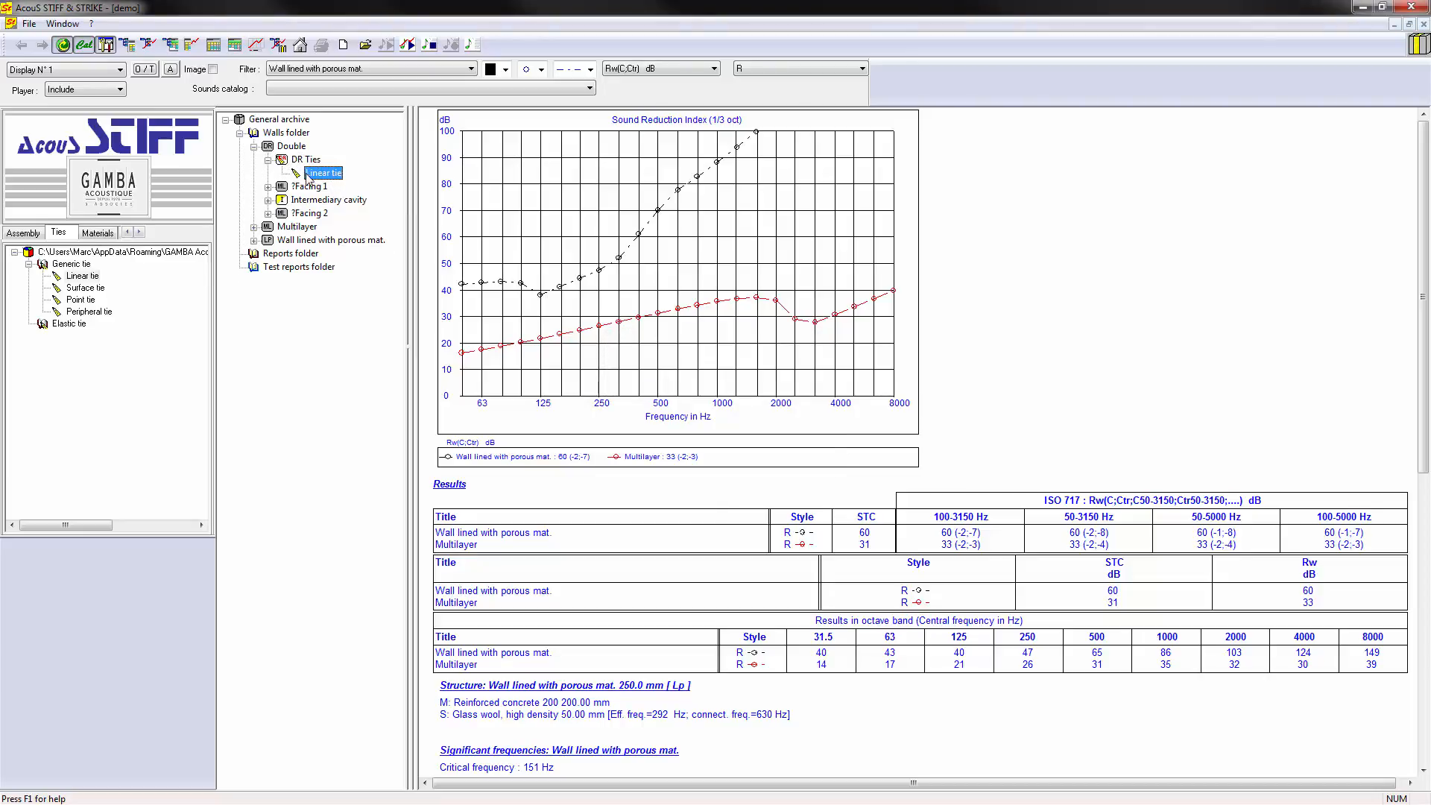
- Replace both facings of the Double wall with Gypsum board 13 mm and expand its intermediary cavity
{"action": "left_click", "coordinate": [95, 233]}
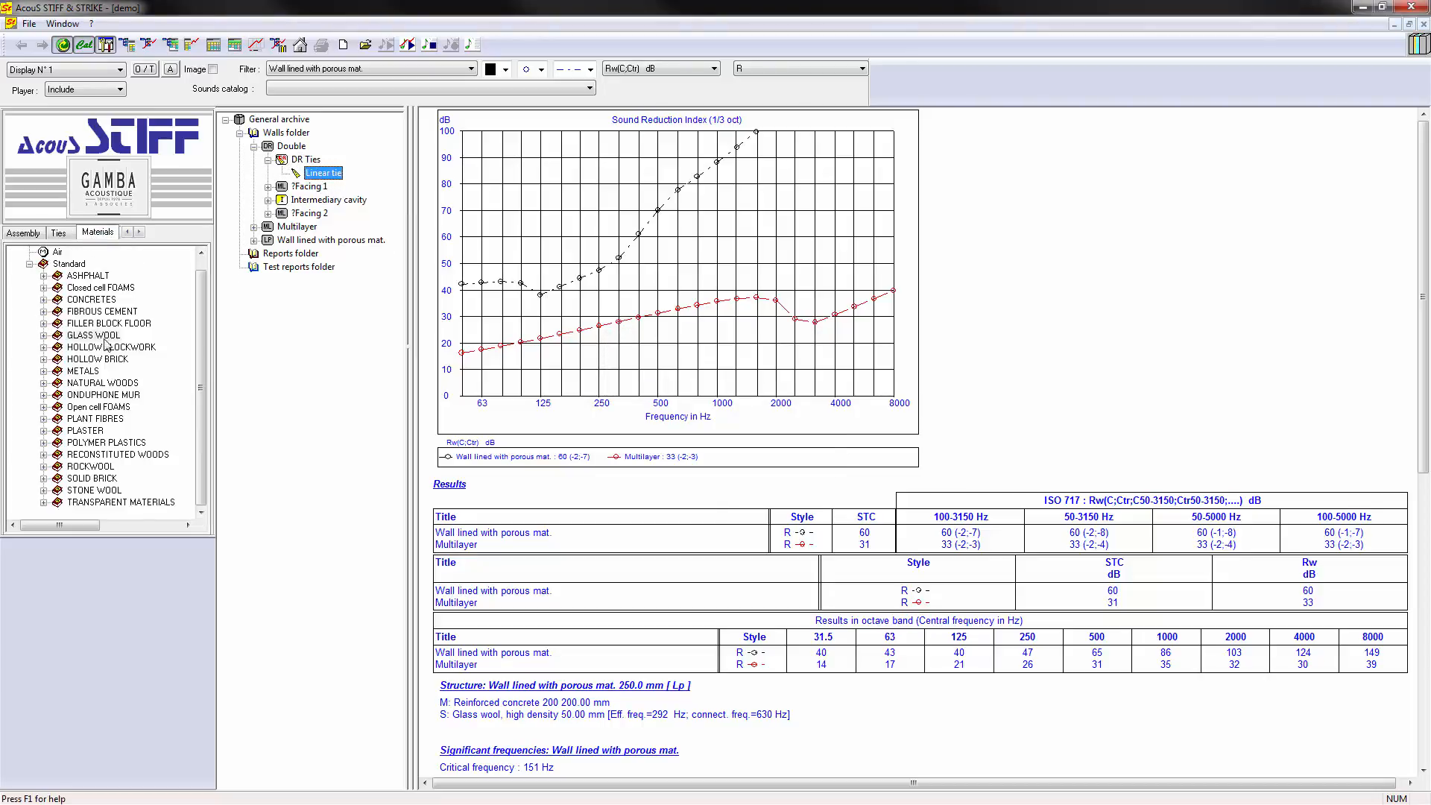
{"action": "double_click", "coordinate": [86, 433]}
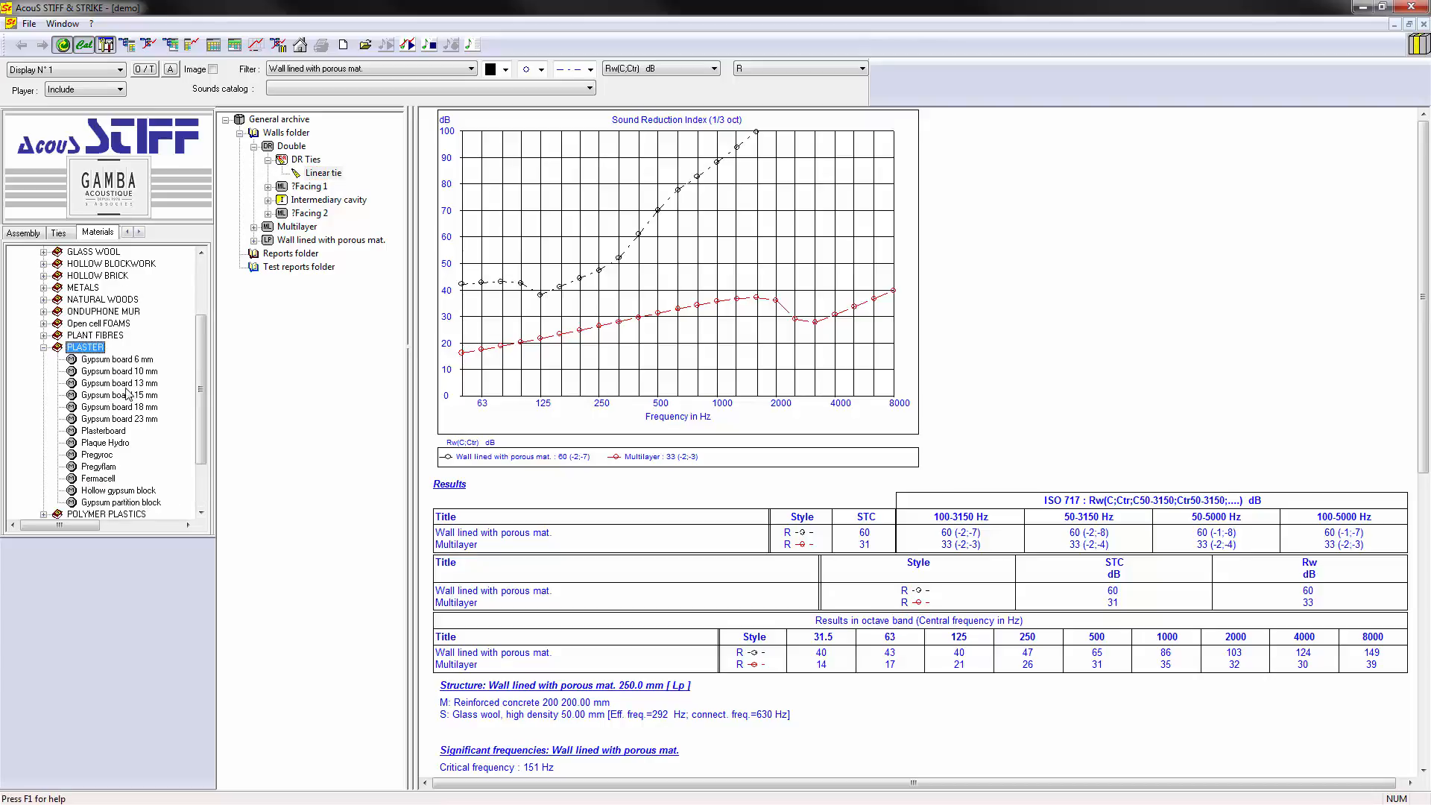
{"action": "left_click_drag", "start_coordinate": [120, 383], "coordinate": [311, 215]}
{"action": "key", "text": "Return"}
{"action": "key", "text": "Return"}
{"action": "left_click", "coordinate": [268, 200]}
{"action": "left_click", "coordinate": [310, 214]}
{"action": "double_click", "coordinate": [90, 348]}
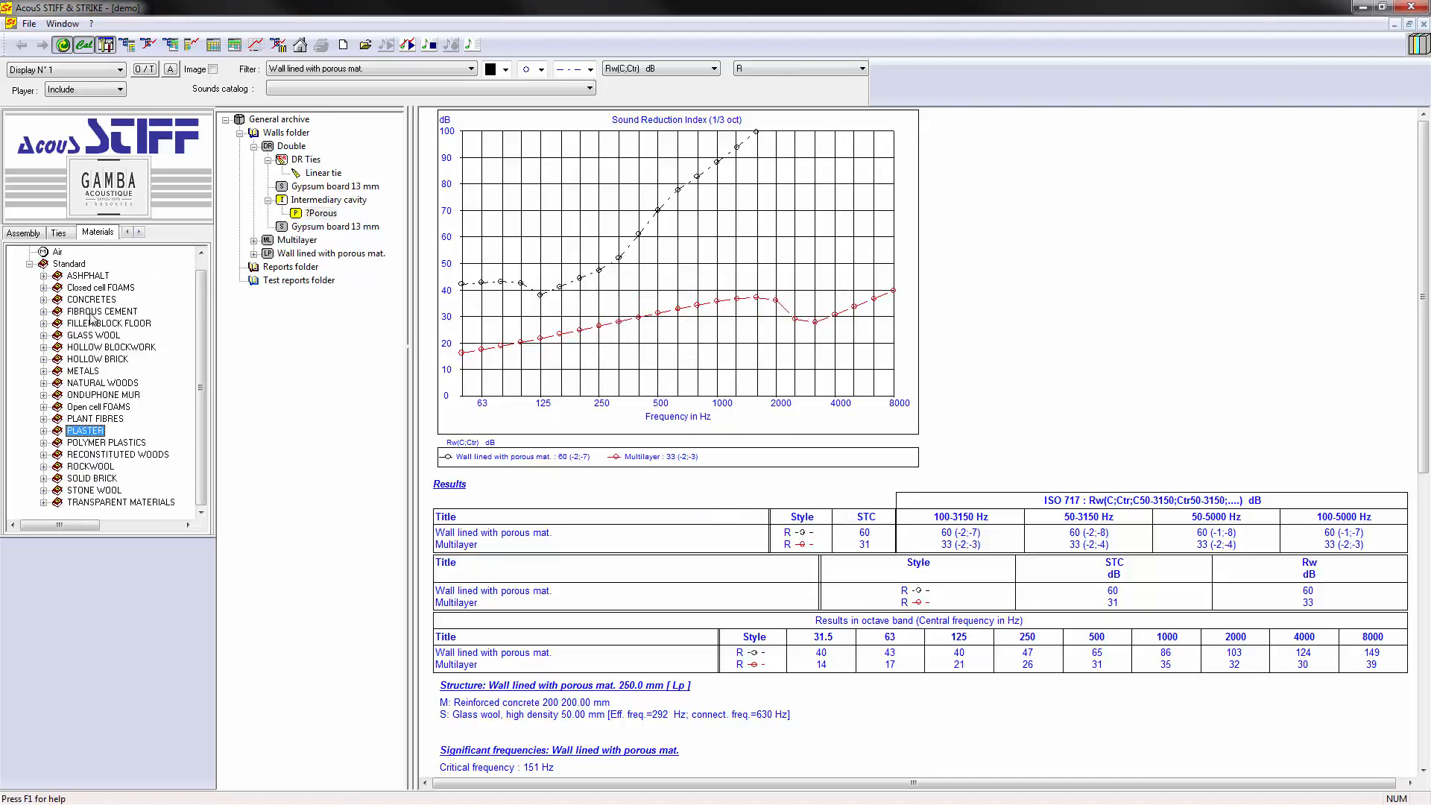
- Fill the Double wall's intermediary cavity with Glass wool, roll, and plot the wall in the report
{"action": "double_click", "coordinate": [99, 339]}
{"action": "left_click_drag", "start_coordinate": [104, 348], "coordinate": [326, 216]}
{"action": "key", "text": "Return"}
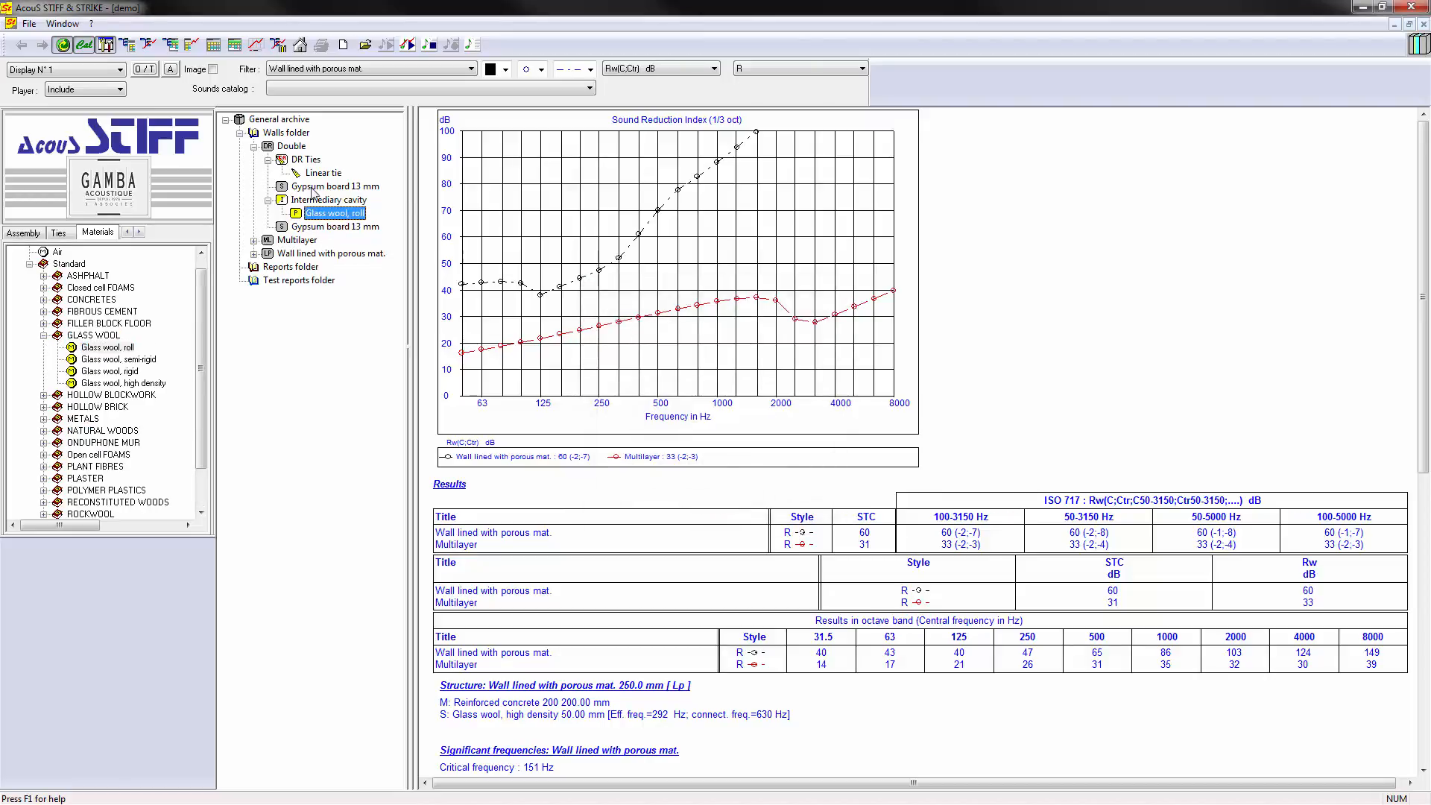
{"action": "left_click", "coordinate": [292, 147]}
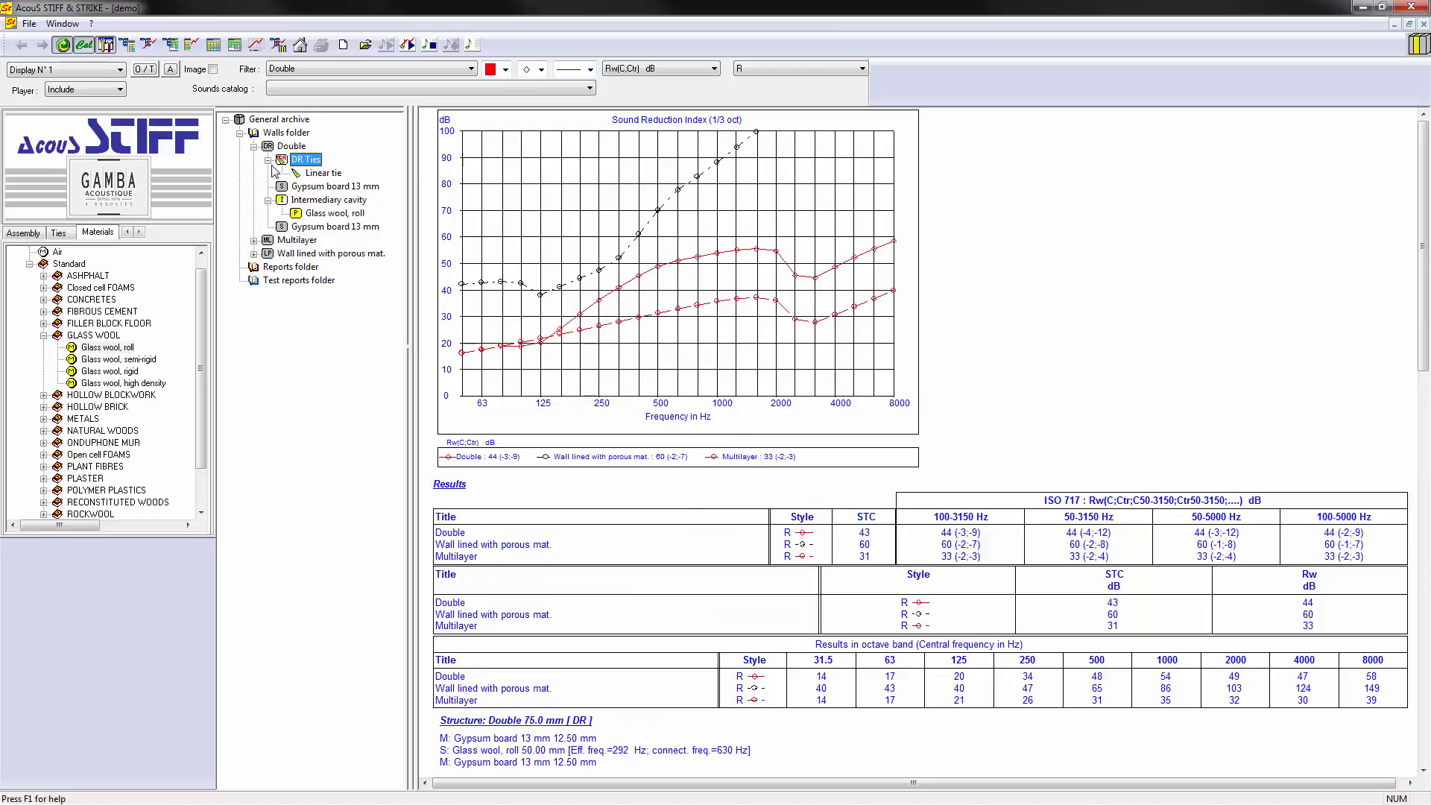
{"action": "left_click", "coordinate": [254, 146]}
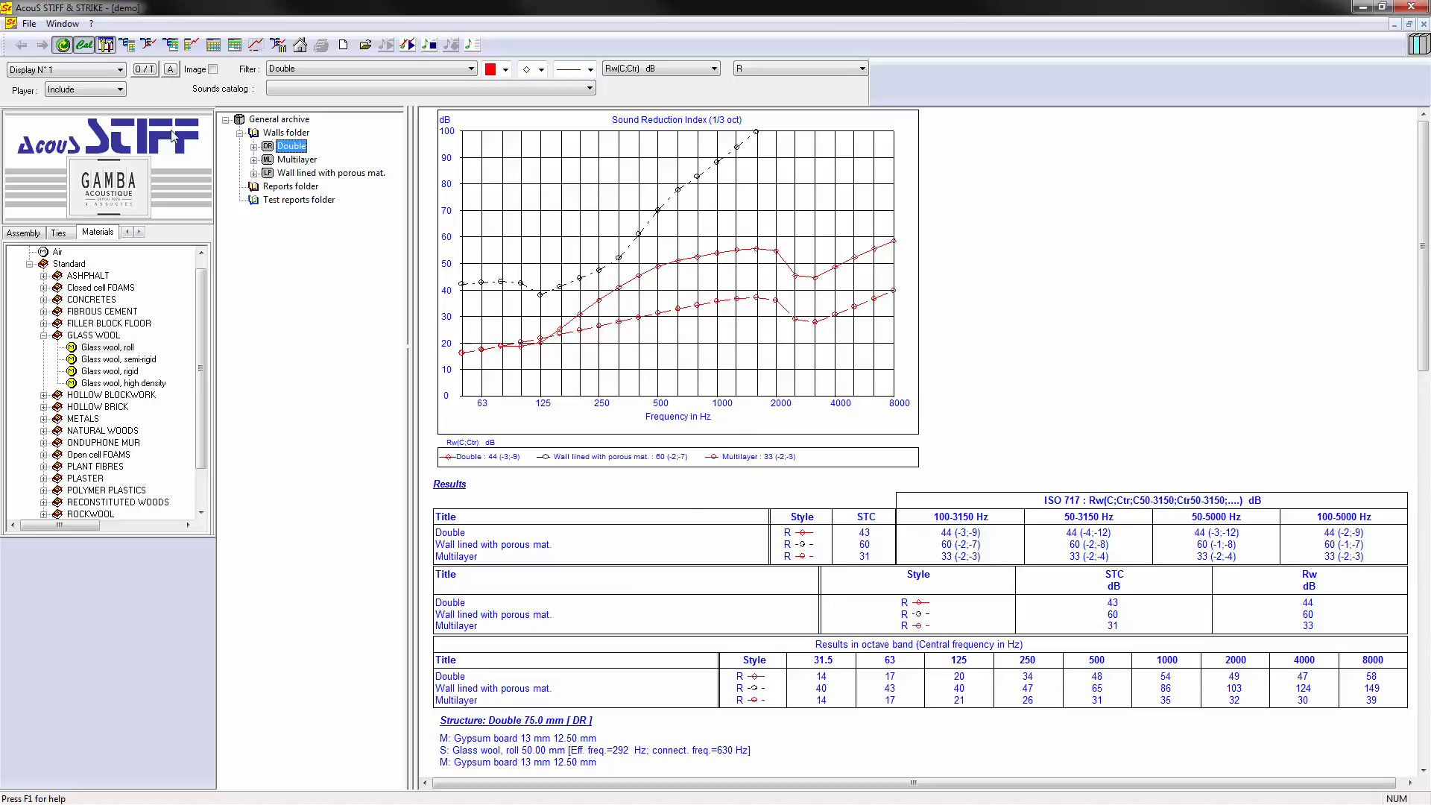
- Preview the generic Triple, Quadruple and Max. Critical frequency wall assemblies
{"action": "left_click", "coordinate": [23, 232]}
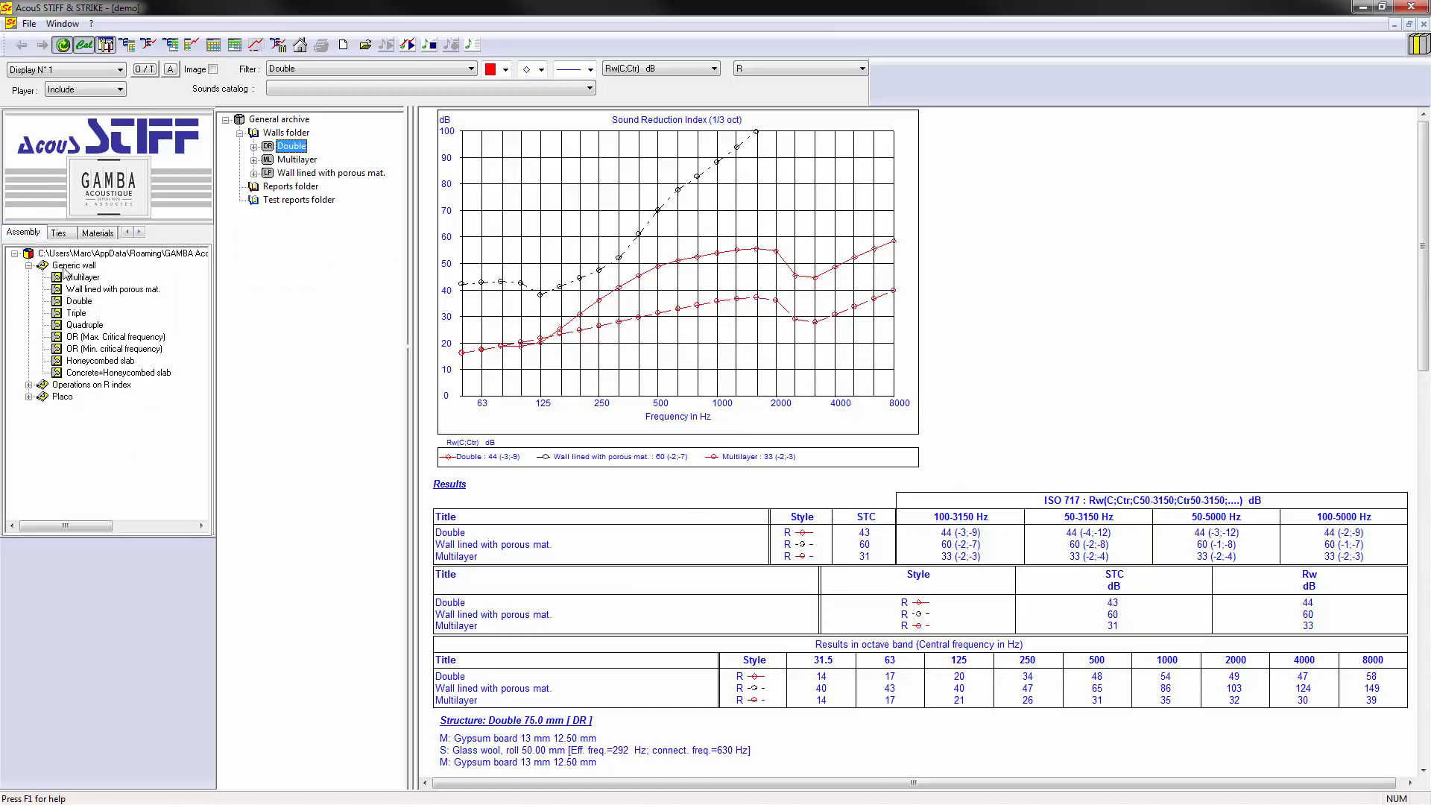
{"action": "left_click", "coordinate": [77, 313]}
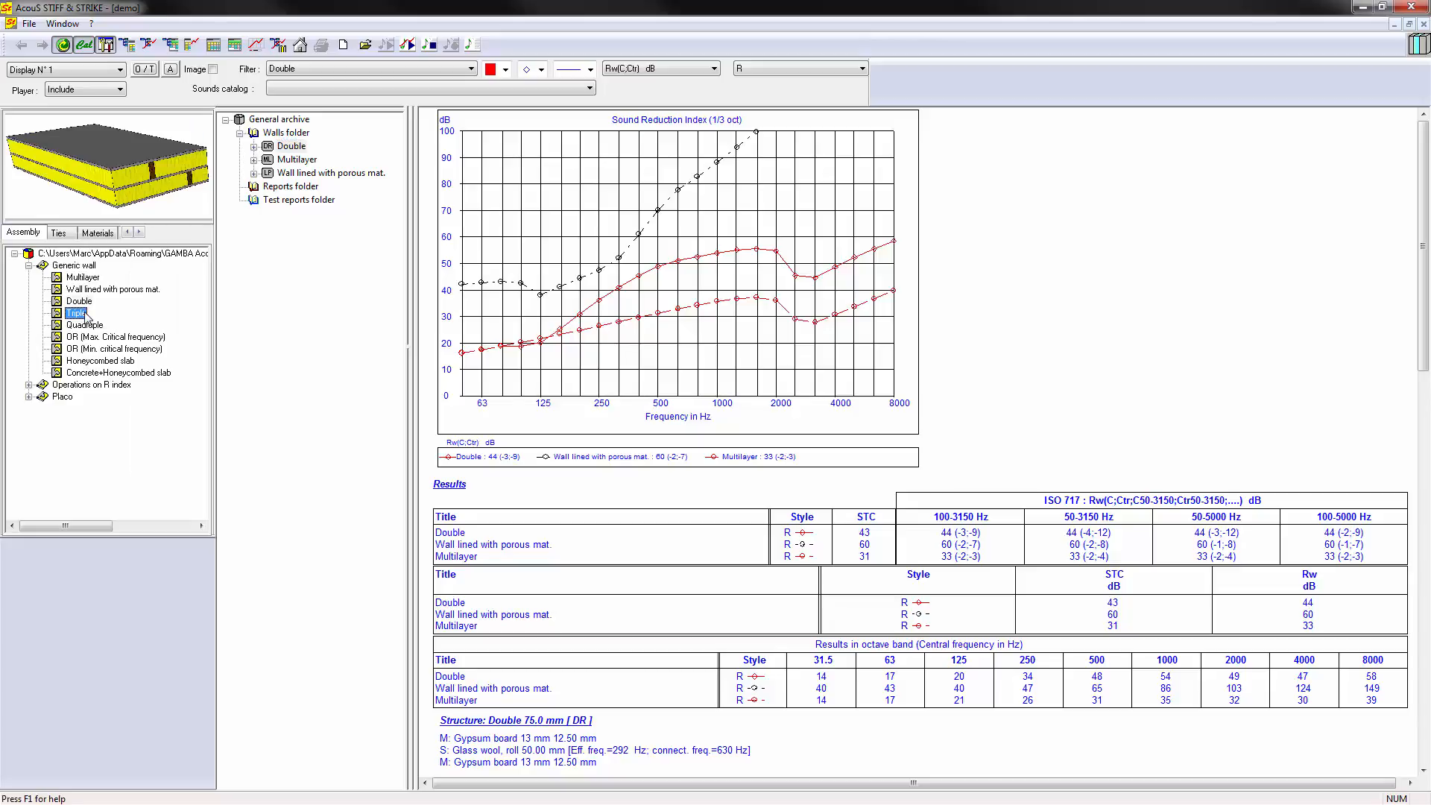
{"action": "left_click", "coordinate": [85, 325]}
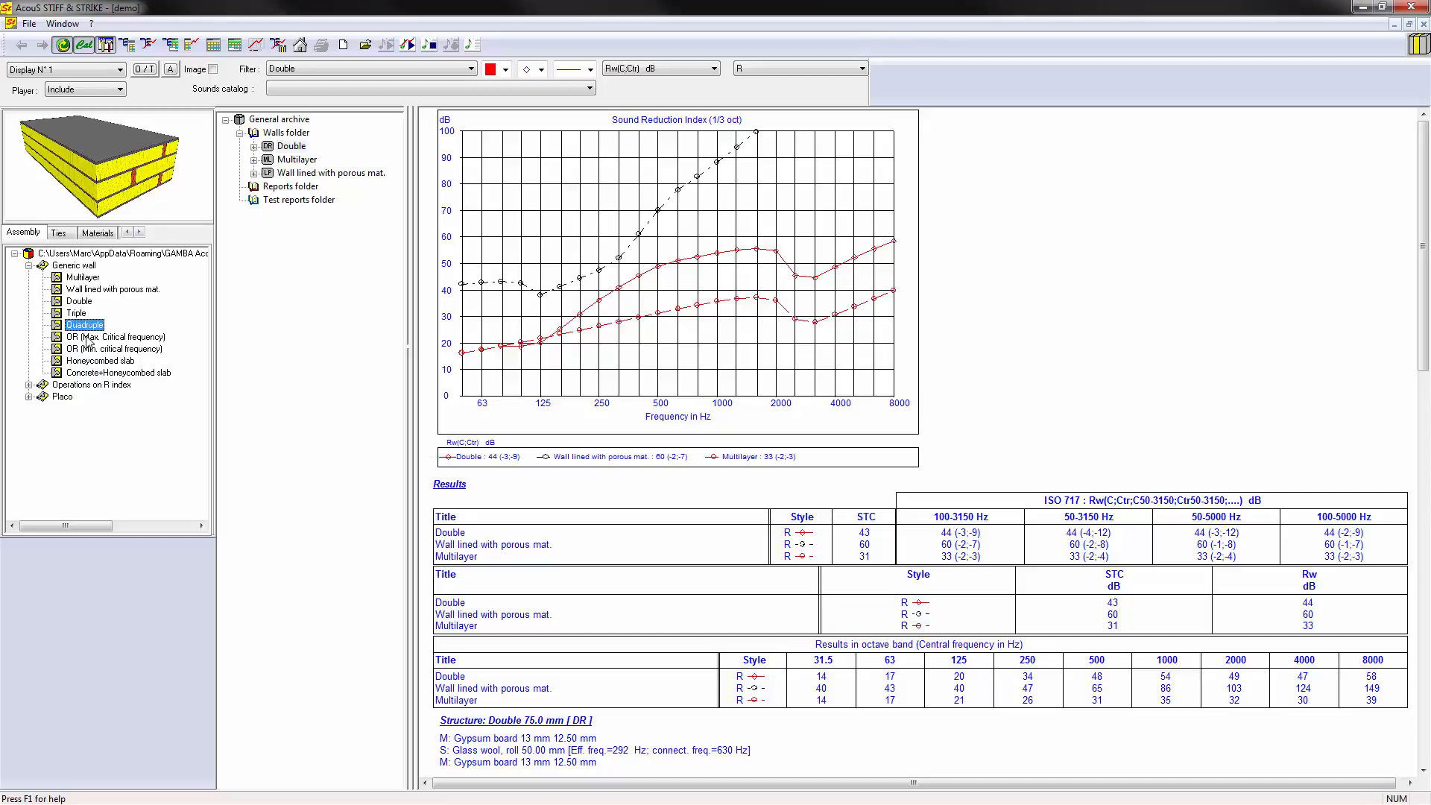
{"action": "left_click", "coordinate": [89, 339]}
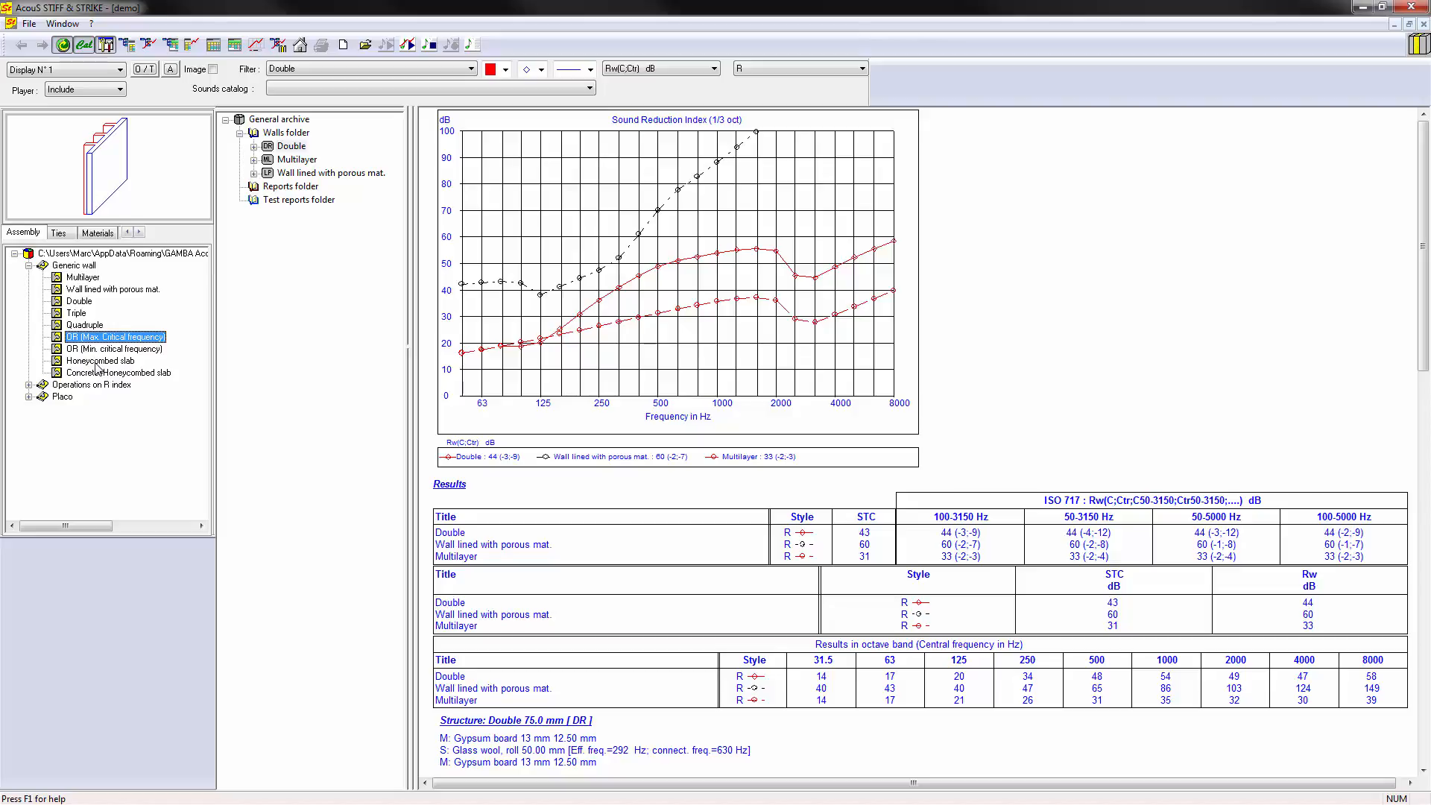
- Add a generic Honeycombed slab to the Walls folder and accept its default dimensions
{"action": "left_click", "coordinate": [97, 362]}
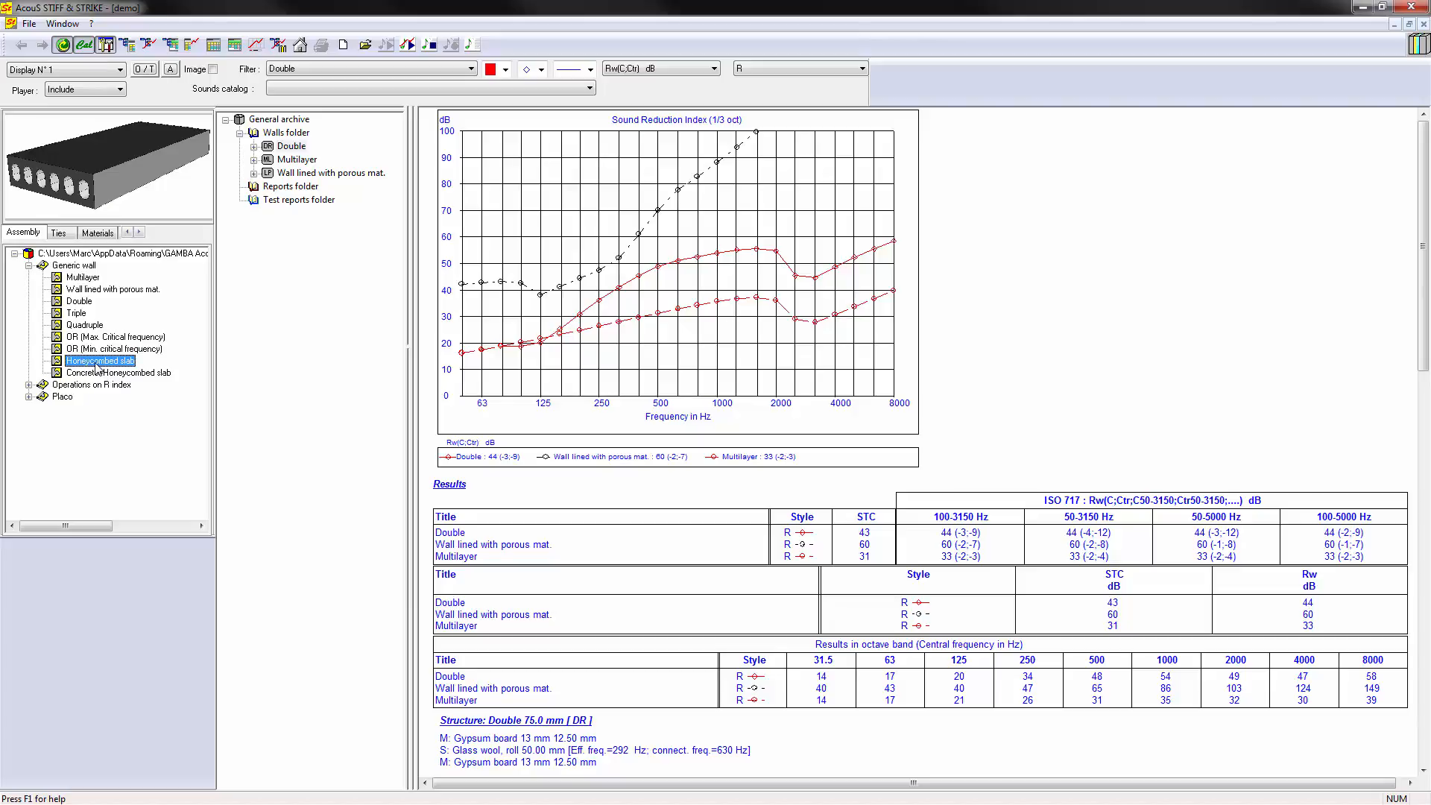
{"action": "left_click_drag", "start_coordinate": [95, 365], "coordinate": [302, 134]}
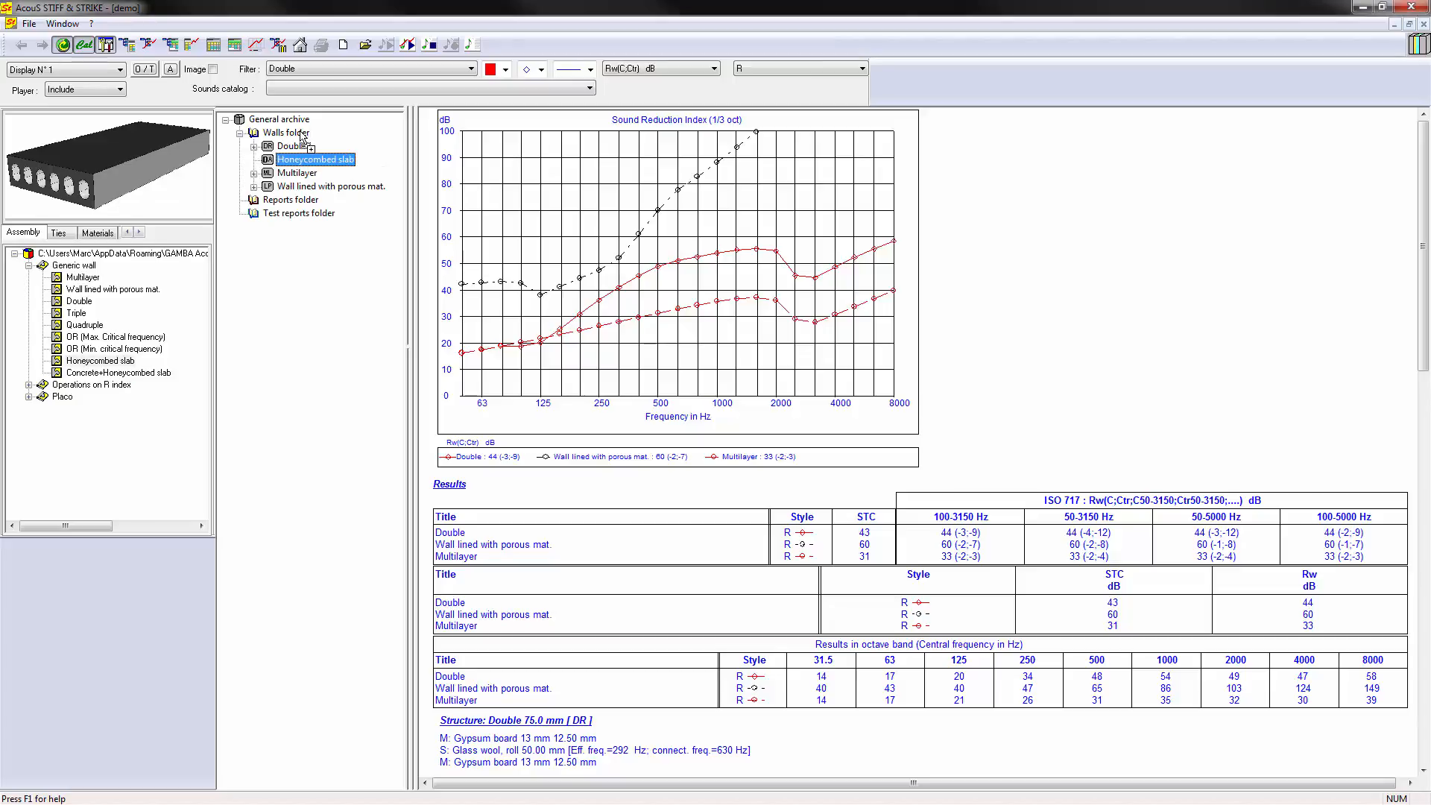
{"action": "double_click", "coordinate": [276, 159]}
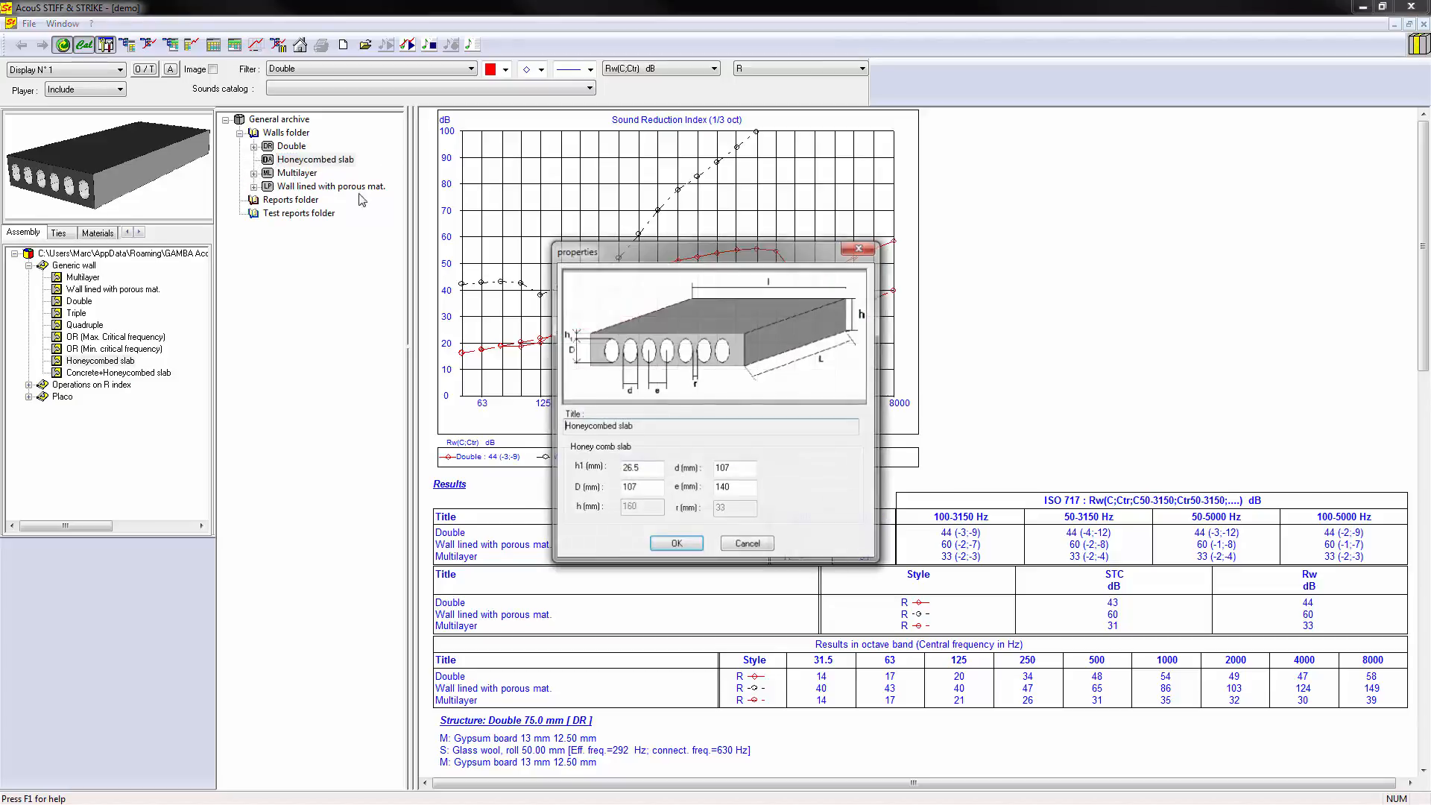
{"action": "left_click", "coordinate": [676, 546]}
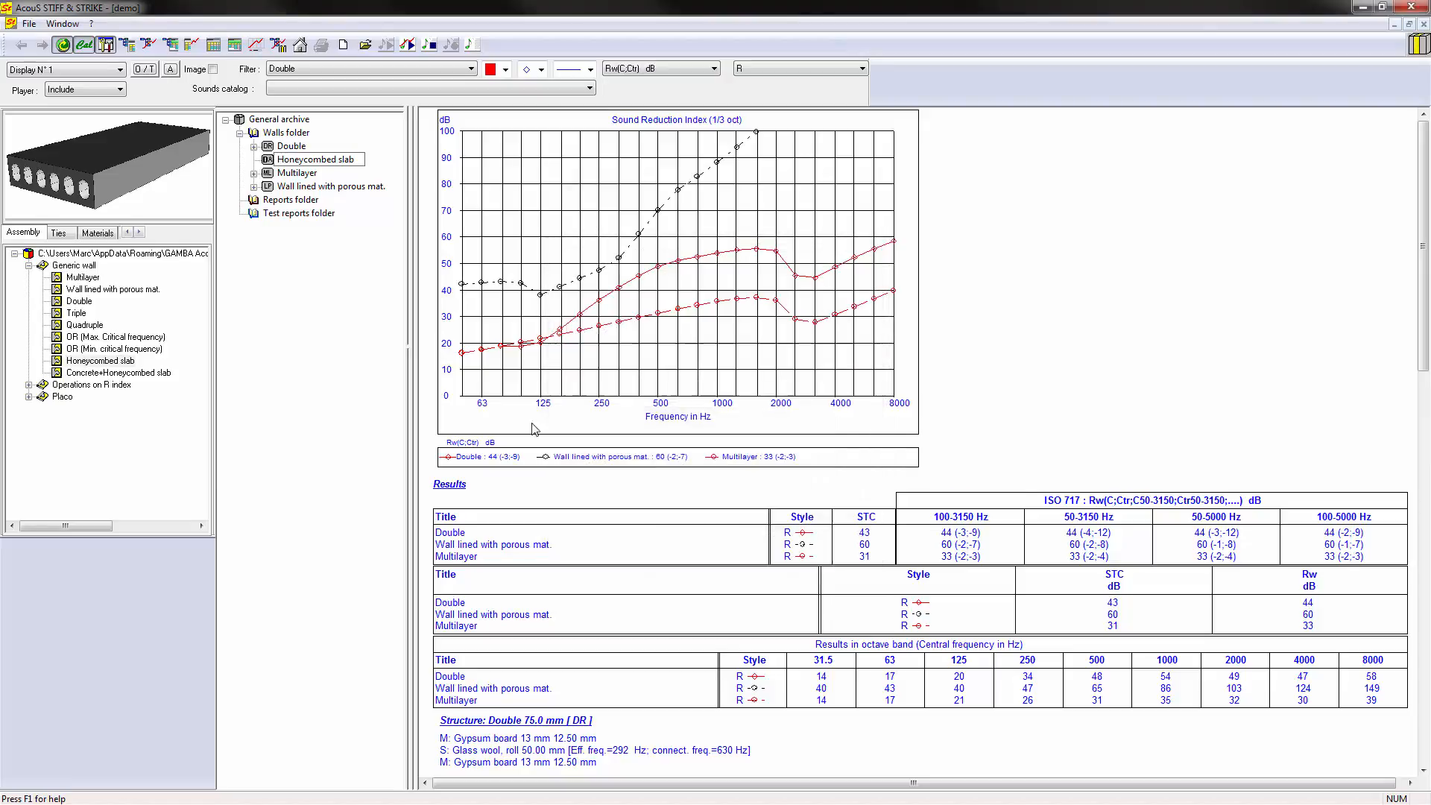
- Add a Heterogenous assembly from the R index operations to the Walls folder and expand its facings
{"action": "left_click", "coordinate": [359, 326]}
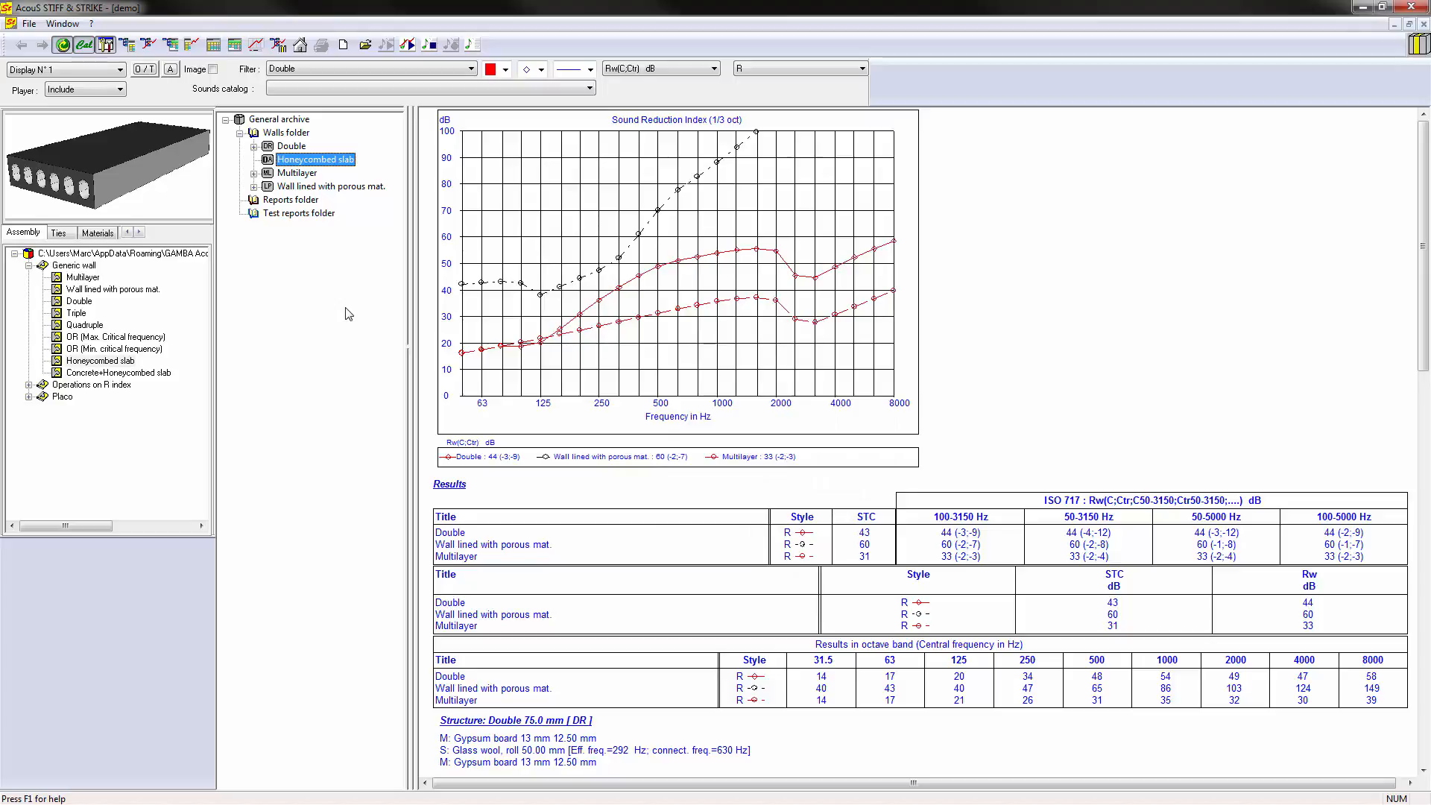
{"action": "double_click", "coordinate": [73, 266]}
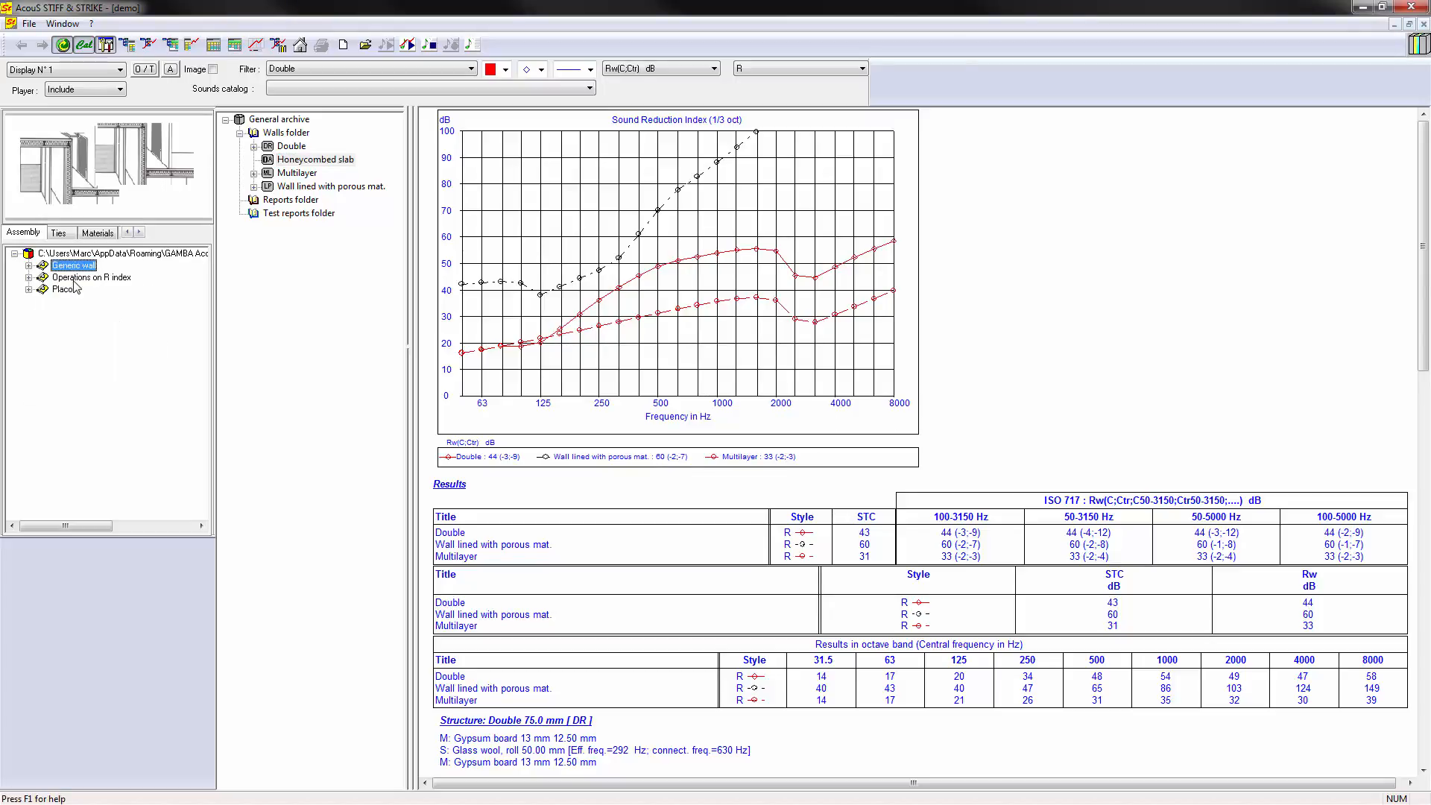
{"action": "double_click", "coordinate": [74, 278]}
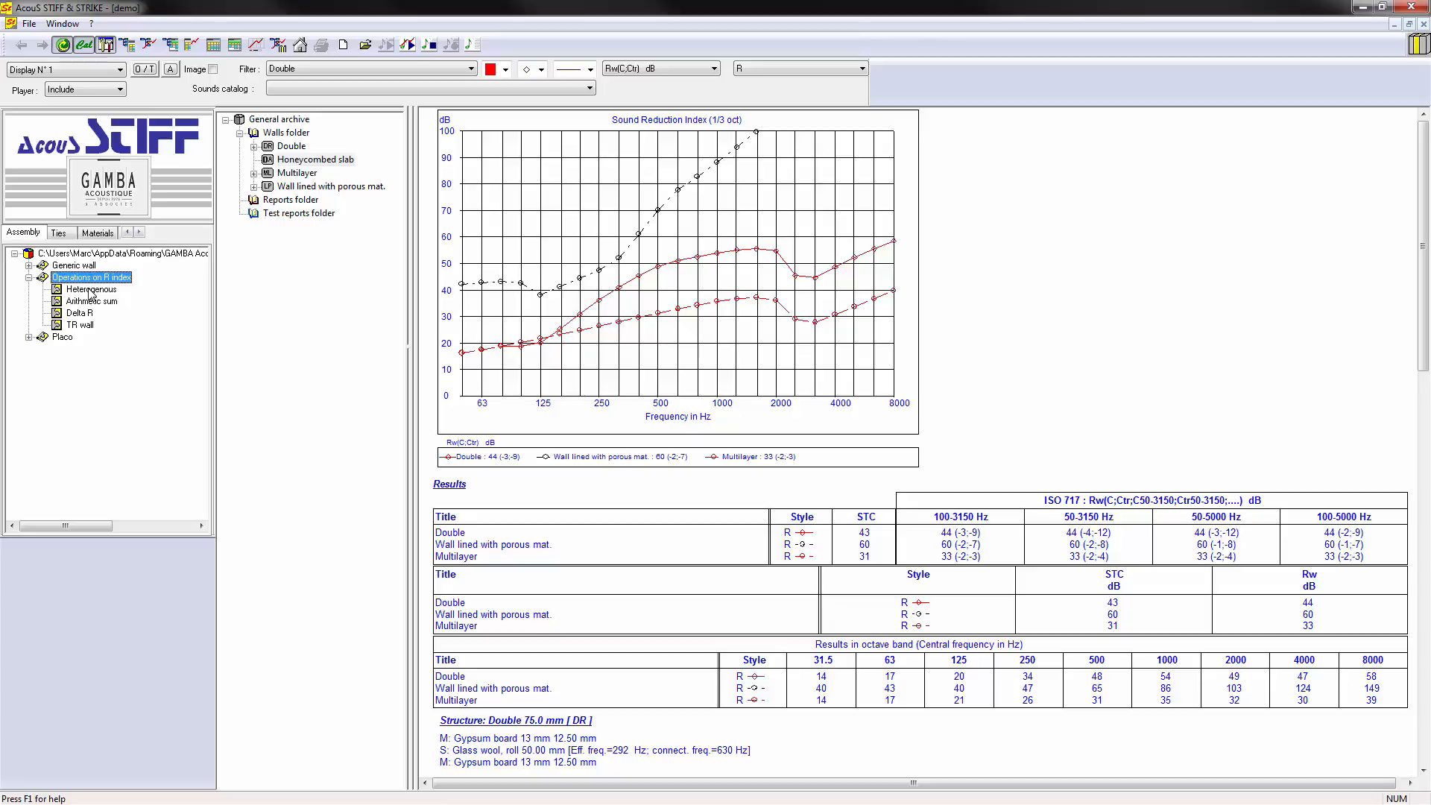
{"action": "left_click_drag", "start_coordinate": [89, 293], "coordinate": [298, 143]}
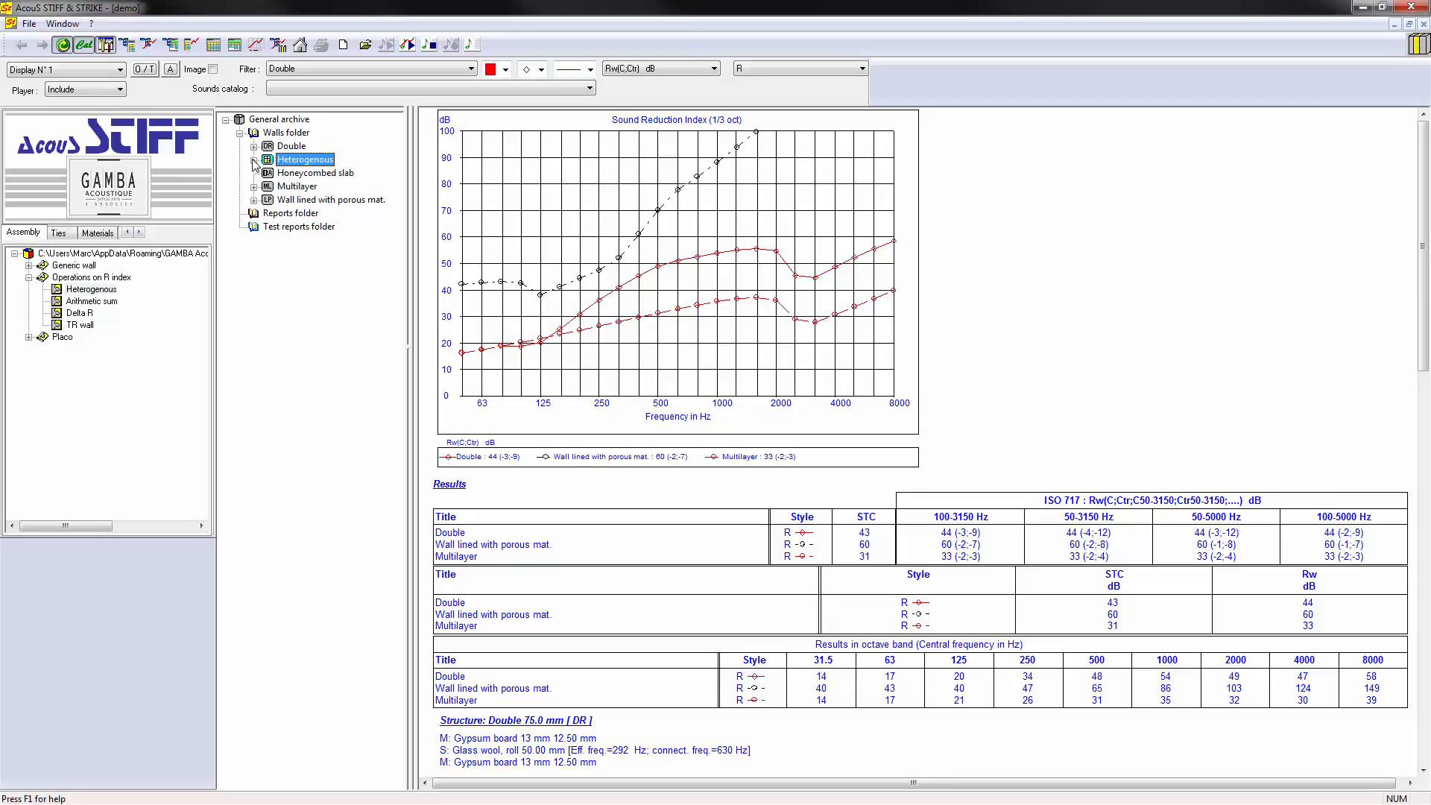
{"action": "left_click", "coordinate": [254, 160]}
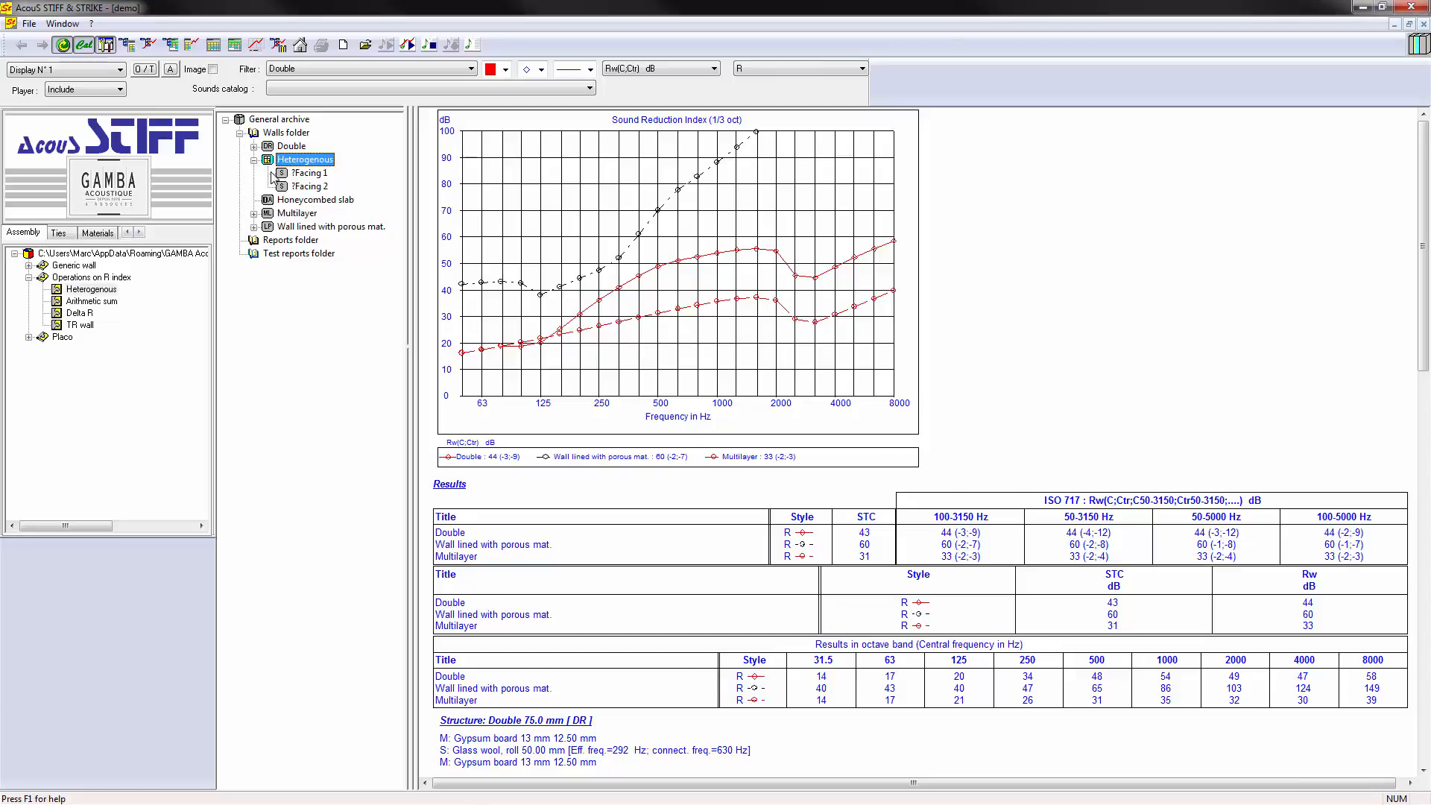
- Replace Facing 1 of the Heterogenous wall with the Double wall and Facing 2 with the Multilayer wall
{"action": "left_click_drag", "start_coordinate": [291, 146], "coordinate": [313, 188]}
{"action": "left_click", "coordinate": [623, 500]}
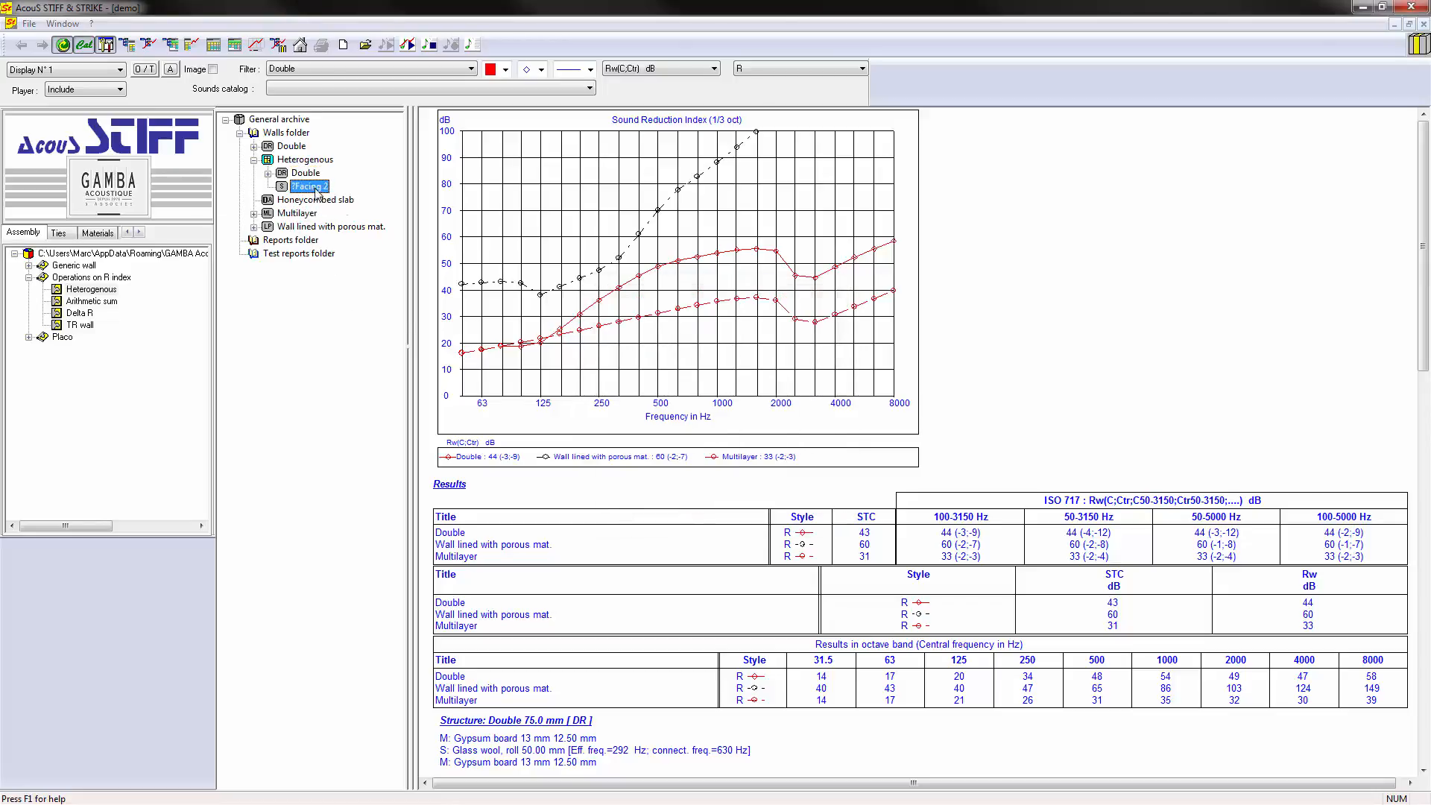
{"action": "left_click", "coordinate": [624, 500]}
- Set the wall surface inside the Heterogenous assembly to 5 m² for Double and 0.5 m² for Multilayer
{"action": "right_click", "coordinate": [304, 173]}
{"action": "left_click", "coordinate": [355, 398]}
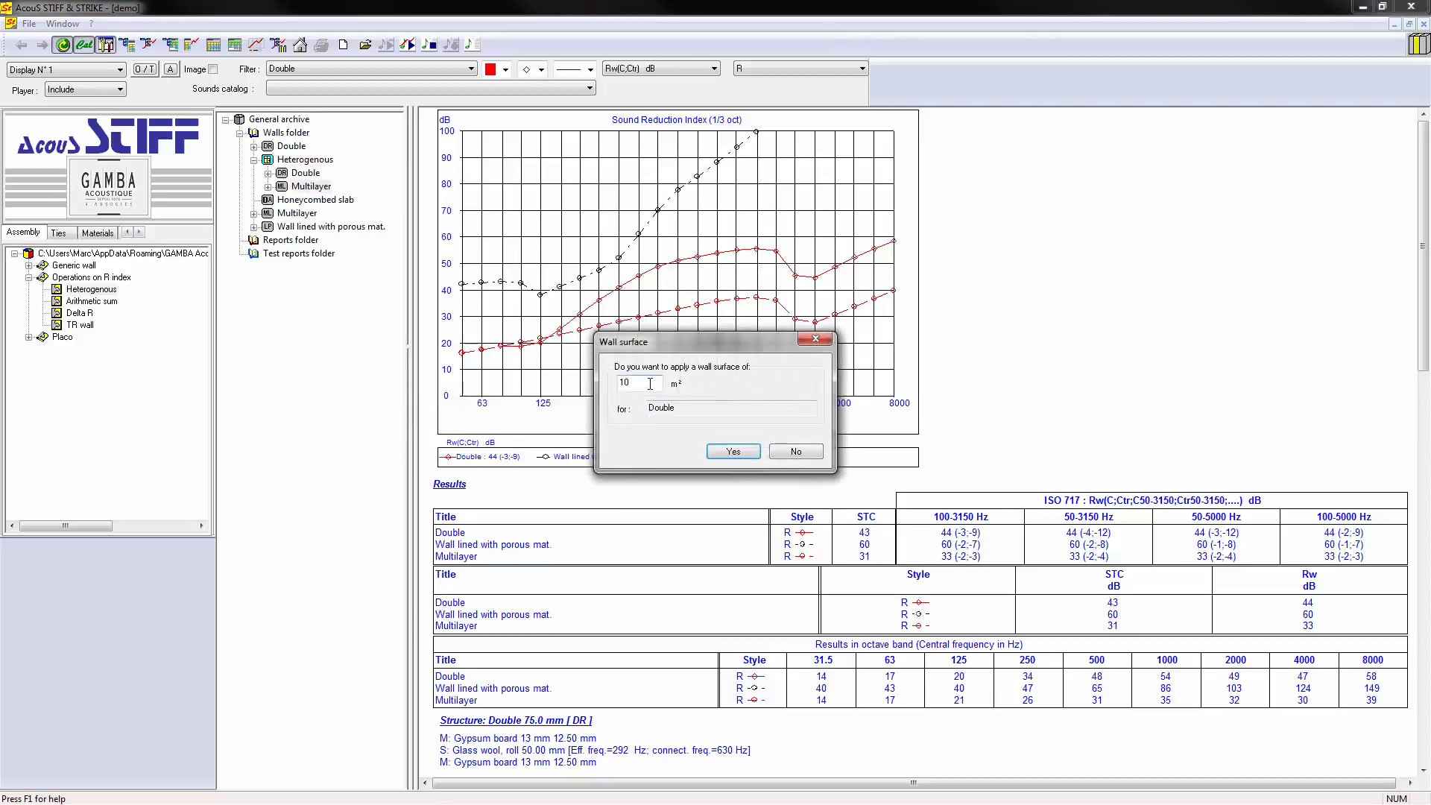
{"action": "key", "text": "Return"}
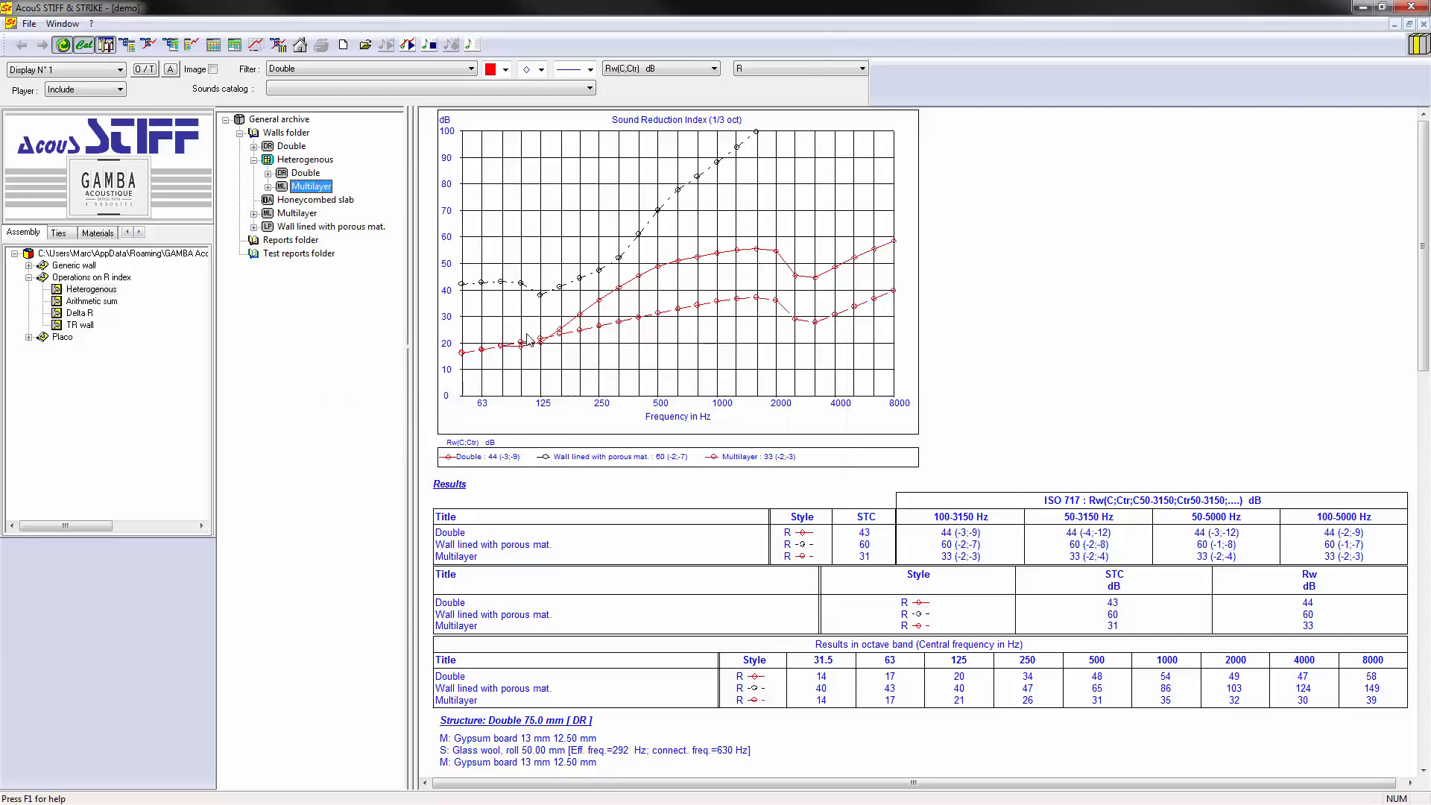
{"action": "right_click", "coordinate": [306, 187]}
{"action": "left_click", "coordinate": [365, 413]}
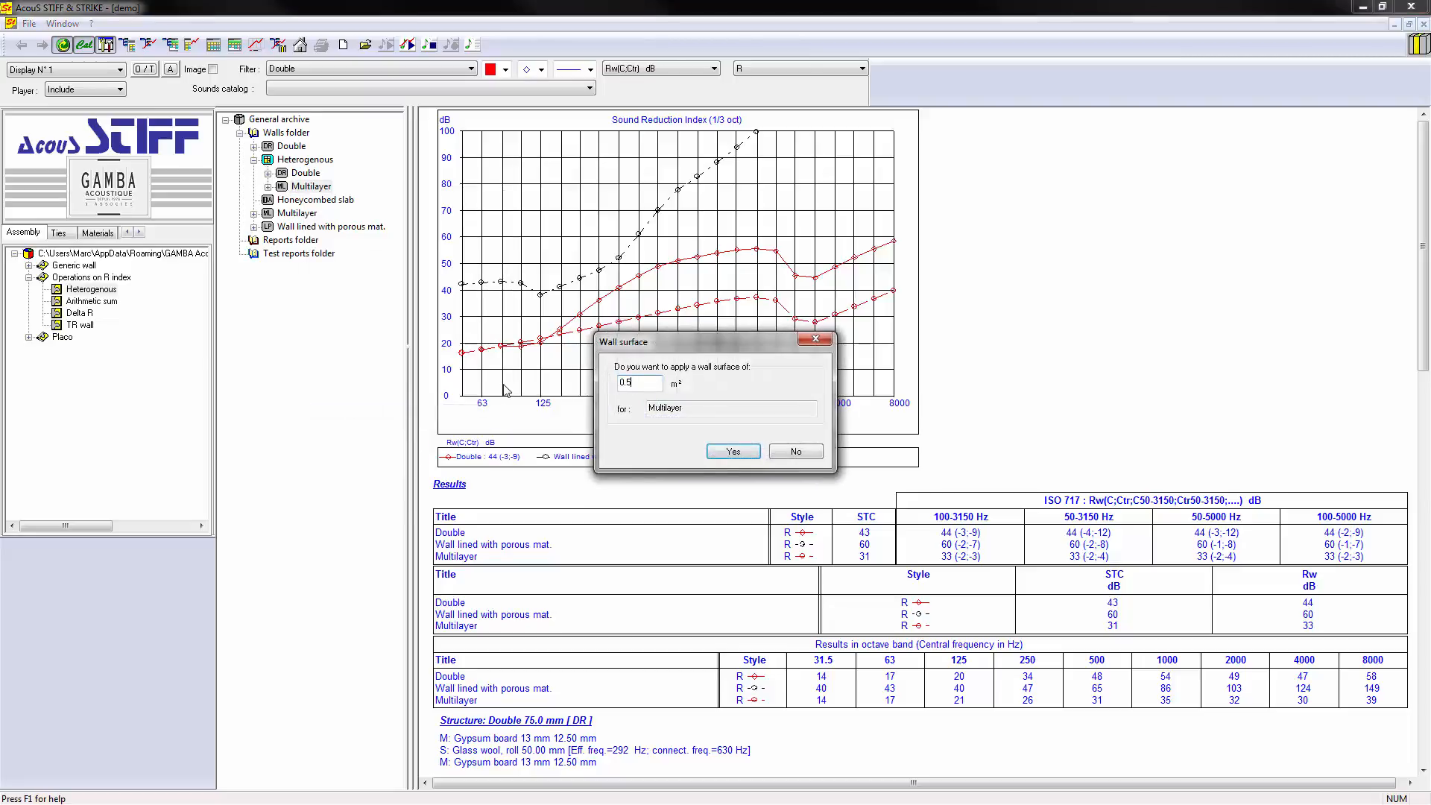
{"action": "key", "text": "Return"}
- Clear all curves from the report and plot the Heterogenous wall in it
{"action": "right_click", "coordinate": [609, 206]}
{"action": "left_click", "coordinate": [652, 310]}
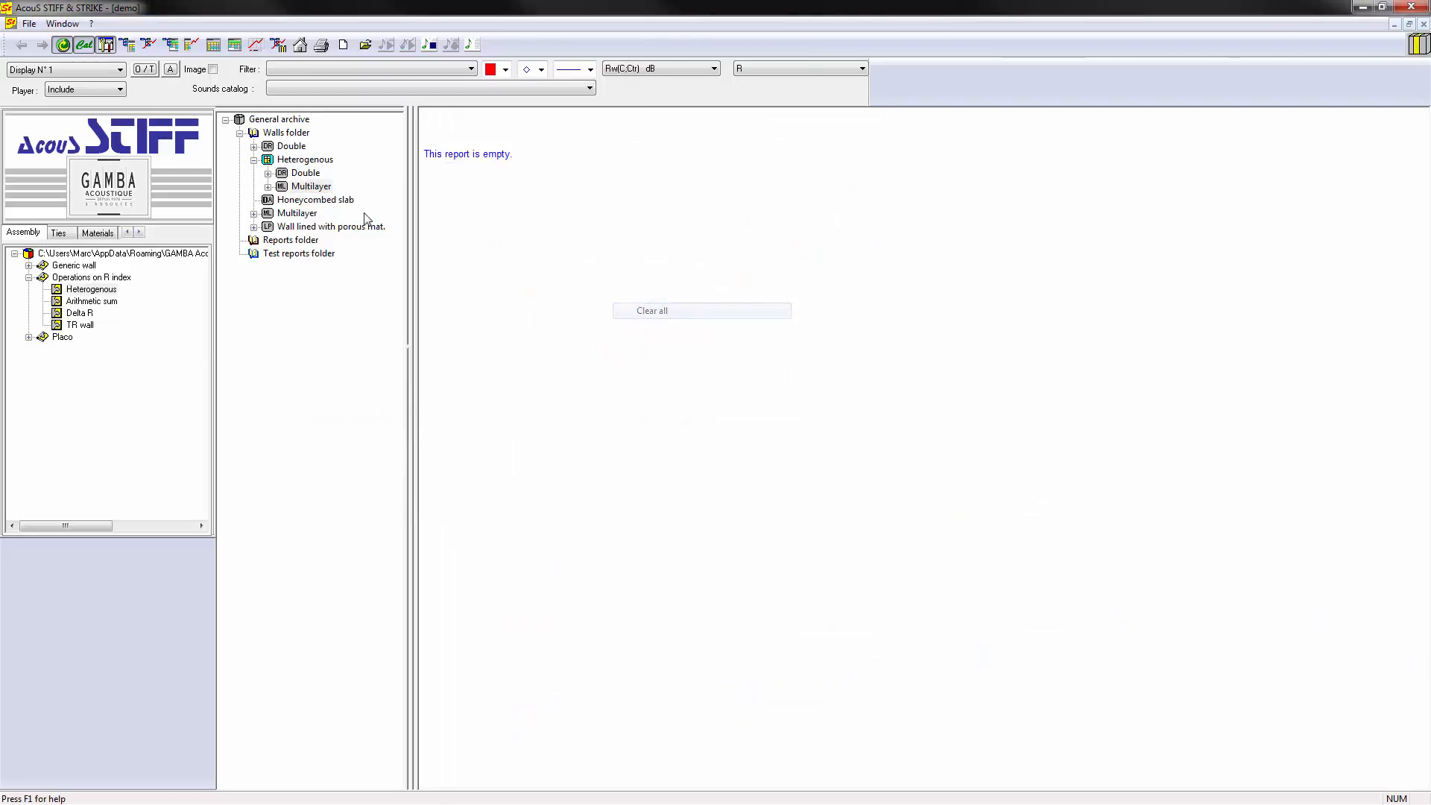
{"action": "double_click", "coordinate": [304, 159]}
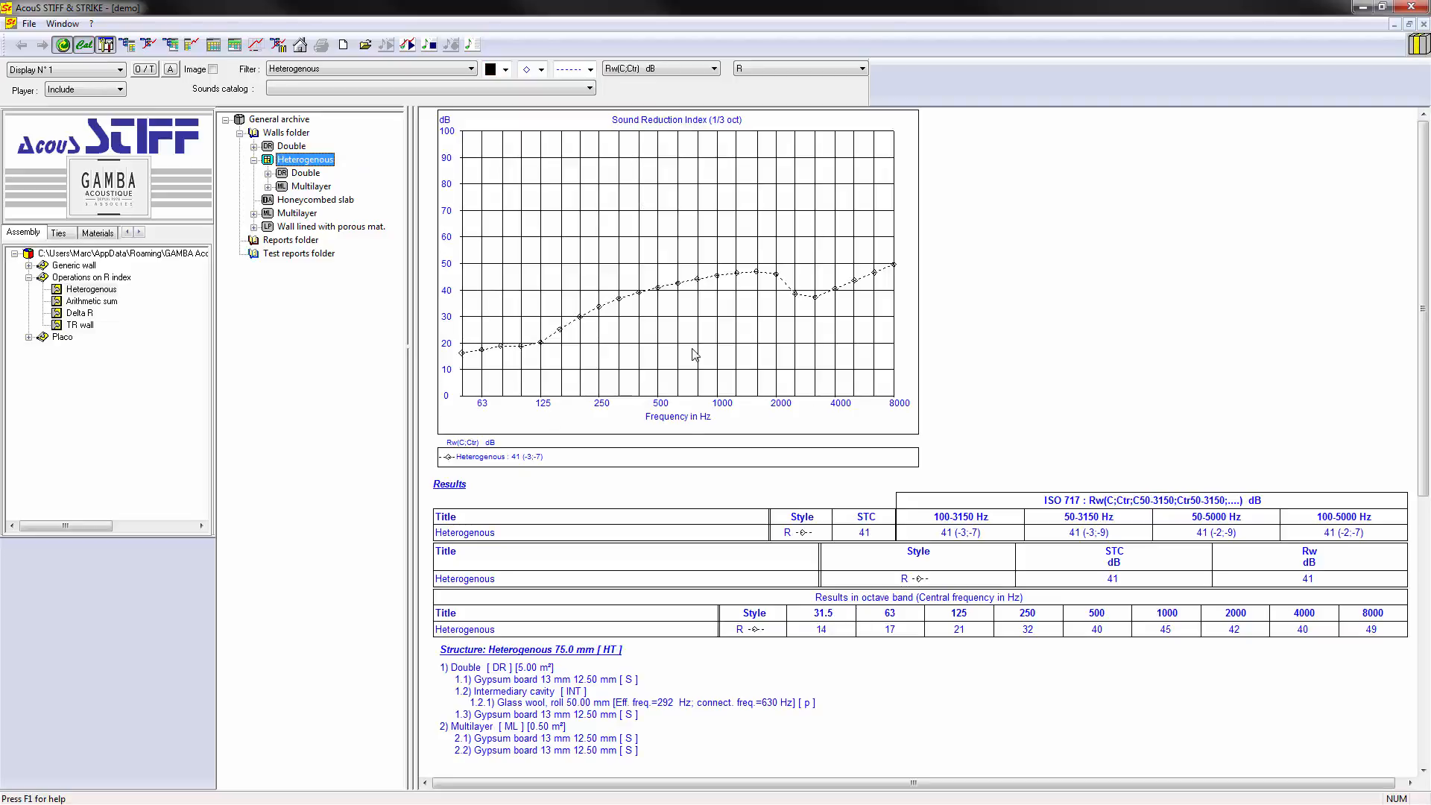
- Preview the Arithmetic sum, Delta R and TR wall operations on the R index
{"action": "left_click", "coordinate": [87, 301]}
{"action": "left_click", "coordinate": [80, 314]}
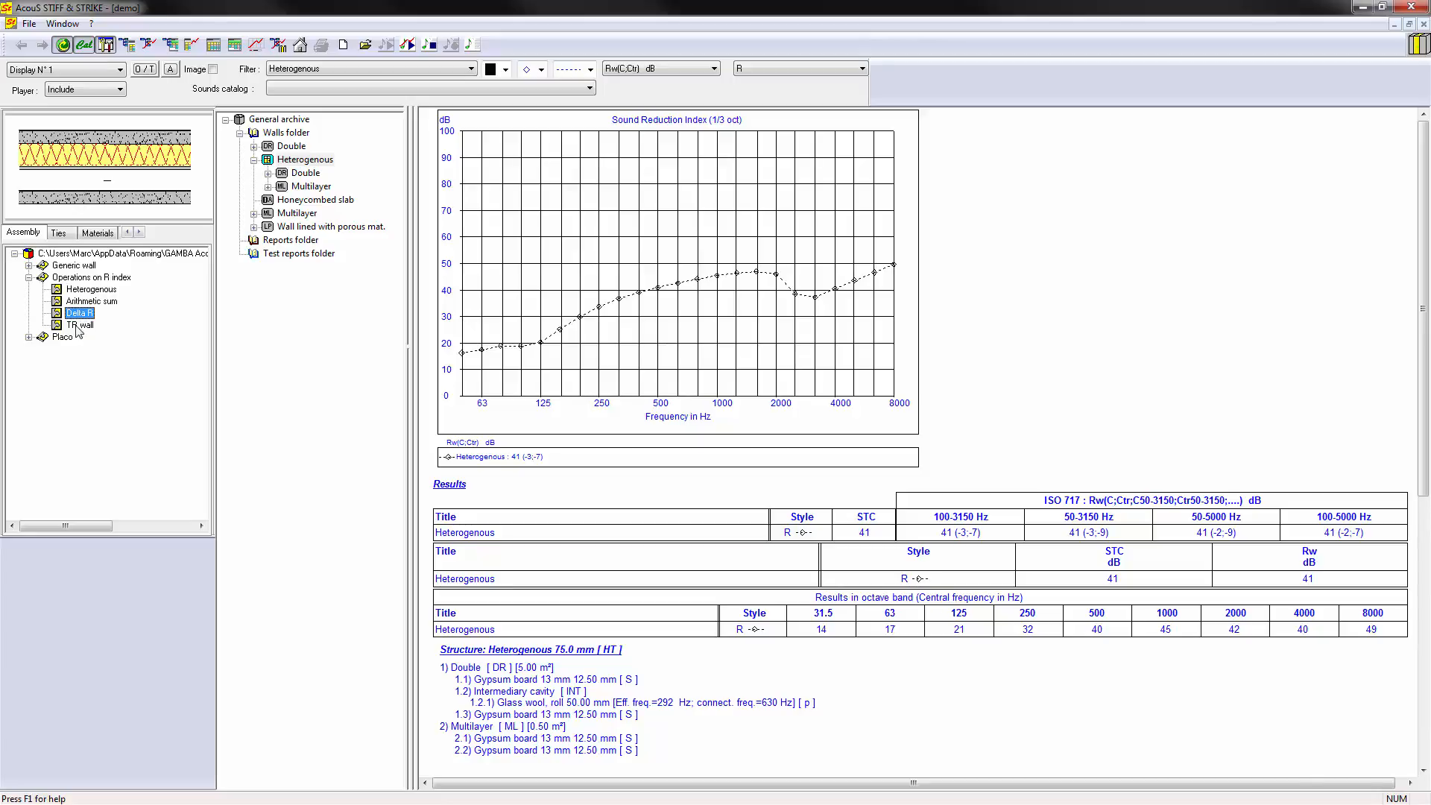
{"action": "left_click", "coordinate": [79, 326]}
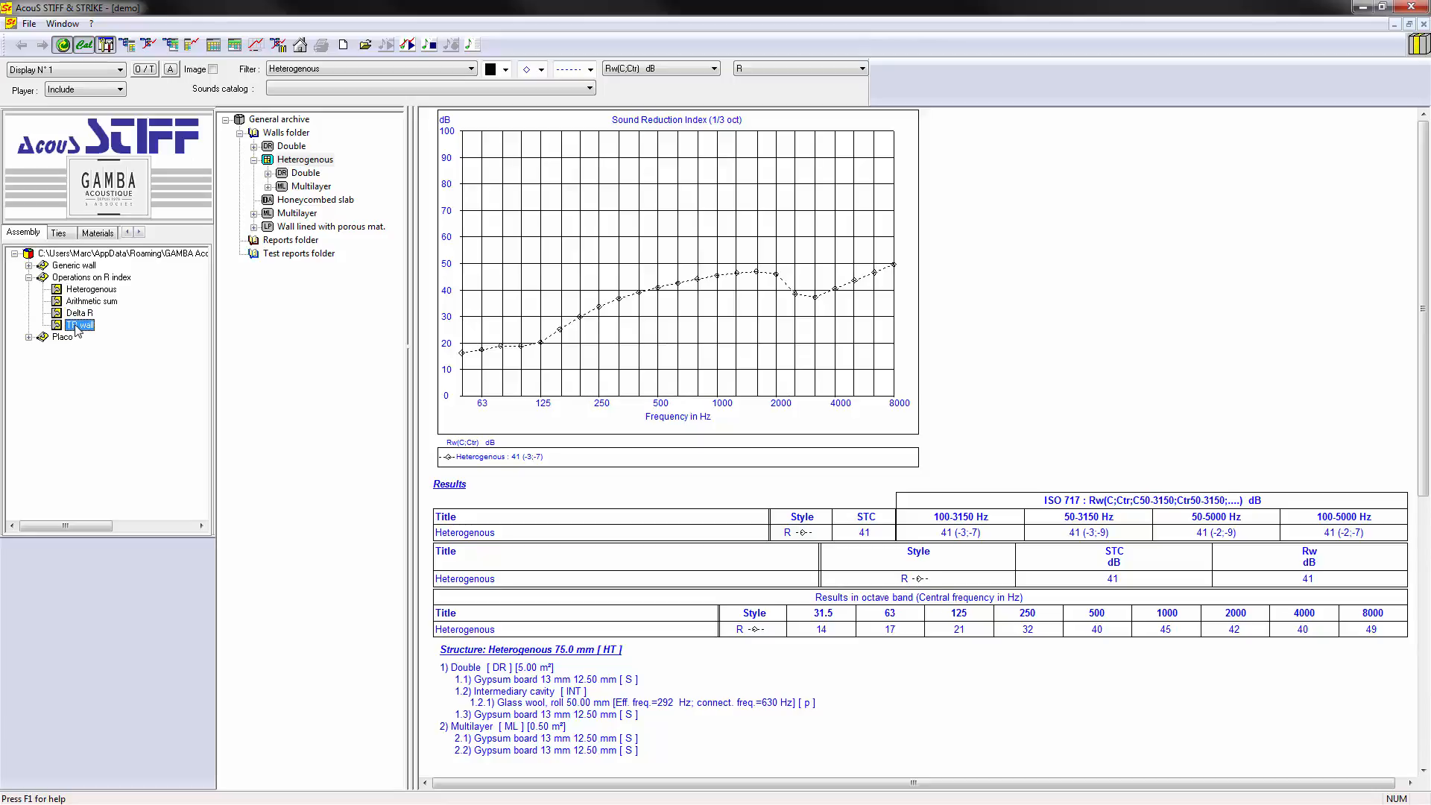